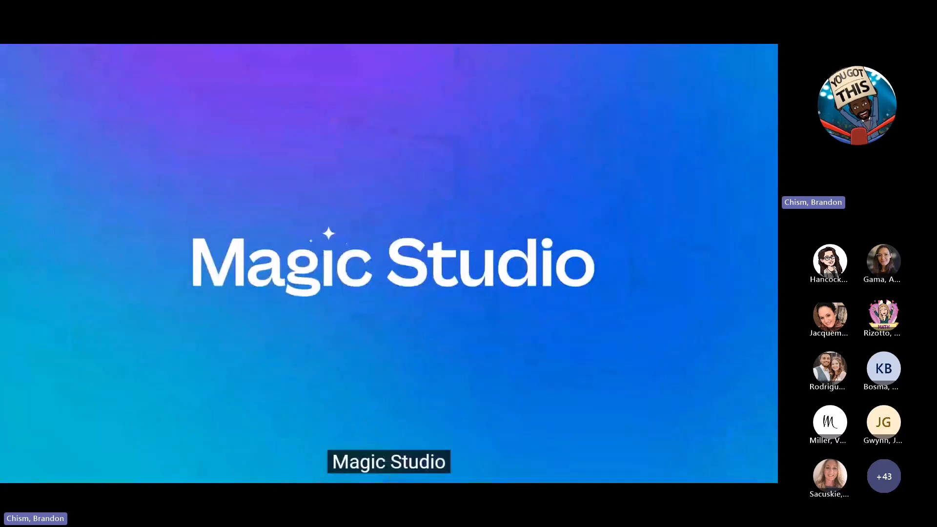
# Exit the full-screen intro video and launch Magic Write from the Magic Studio page
pyautogui.moveTo(628, 260)
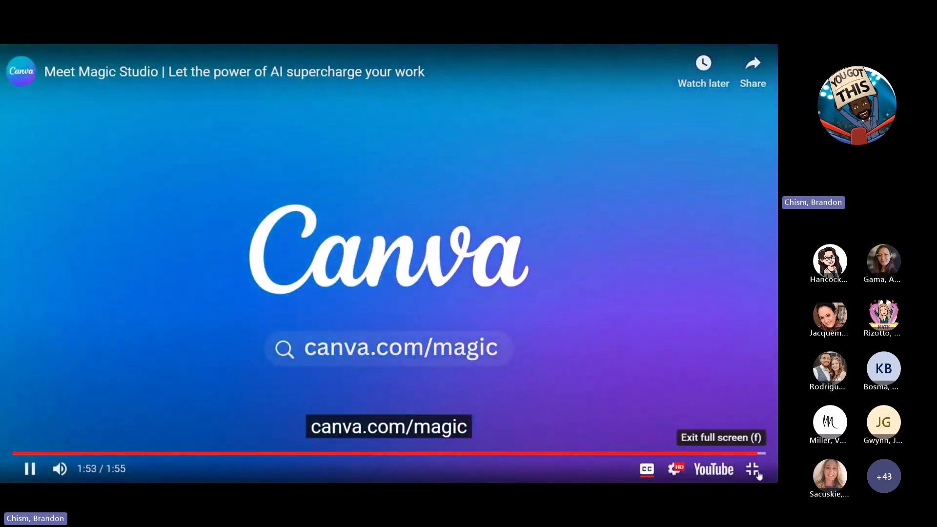
pyautogui.click(755, 471)
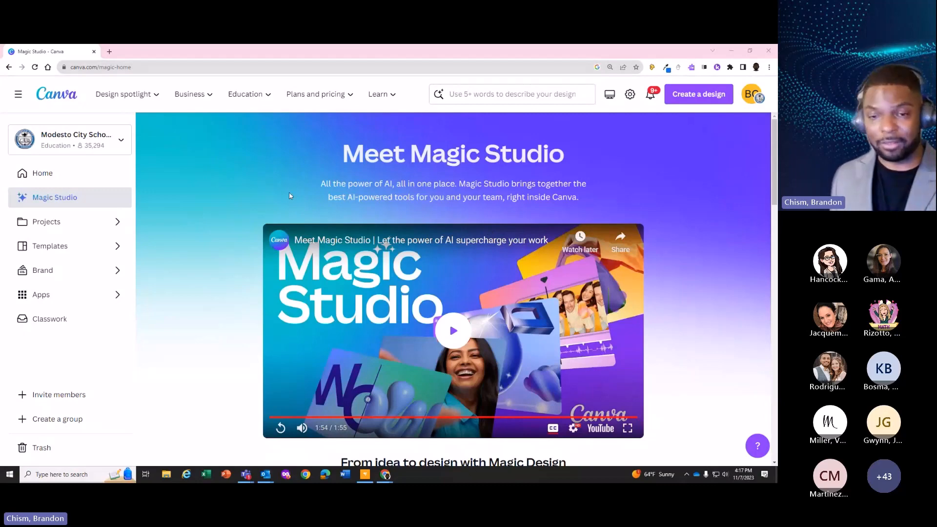
pyautogui.scroll(-1, 227, 168)
pyautogui.scroll(-2, 225, 173)
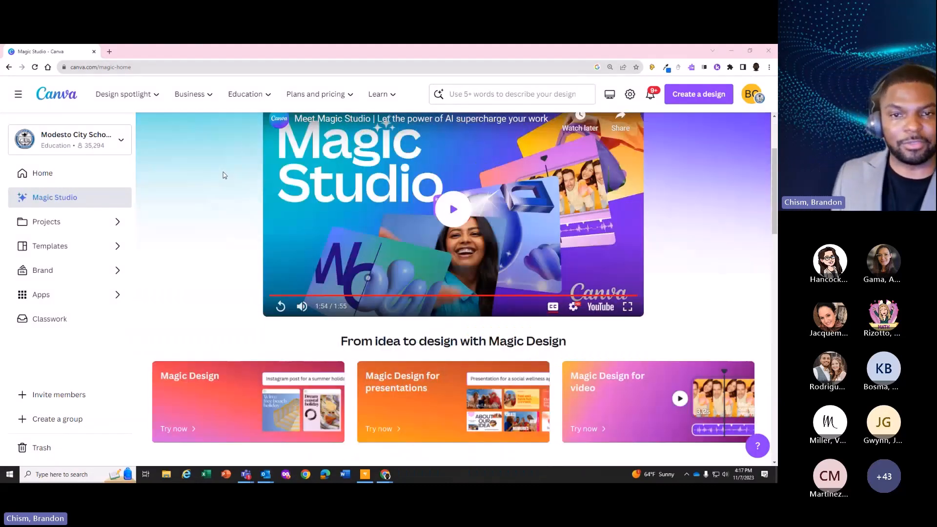
pyautogui.scroll(2, 235, 209)
pyautogui.scroll(-3, 236, 209)
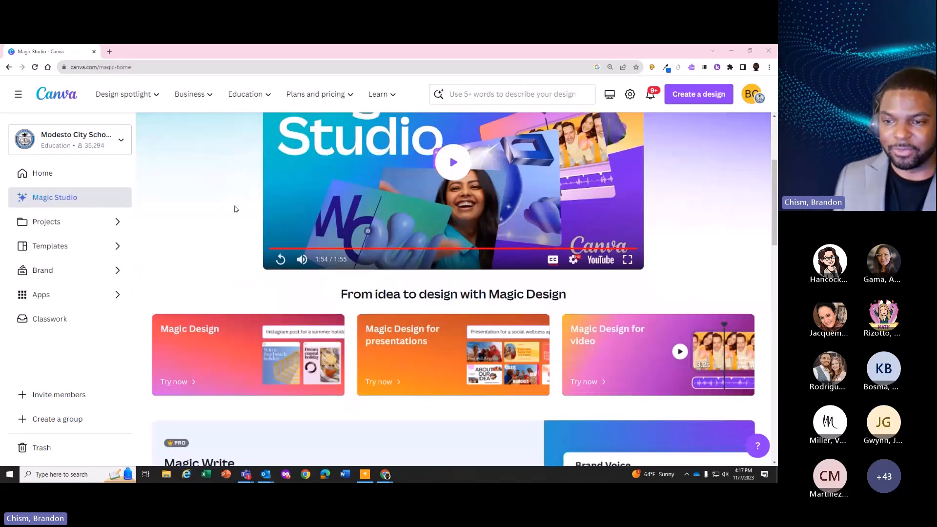
pyautogui.scroll(-5, 235, 209)
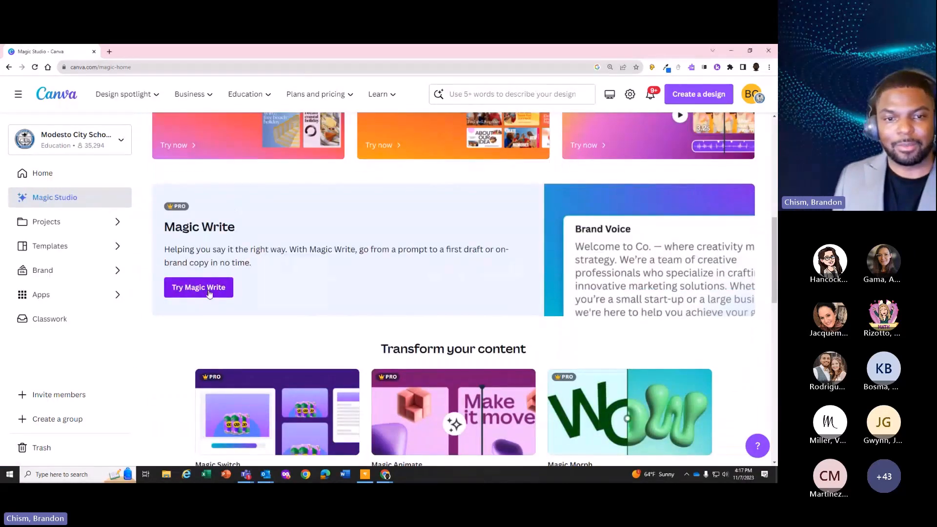
pyautogui.click(209, 292)
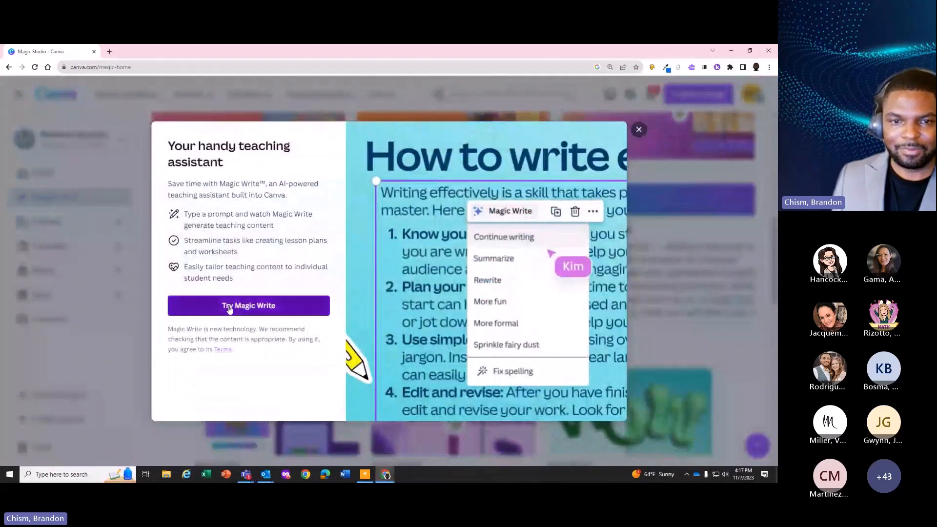
pyautogui.click(229, 306)
# Return to the Canva home page and reopen Magic Studio to review its Magic Design and Magic Write sections
pyautogui.click(30, 54)
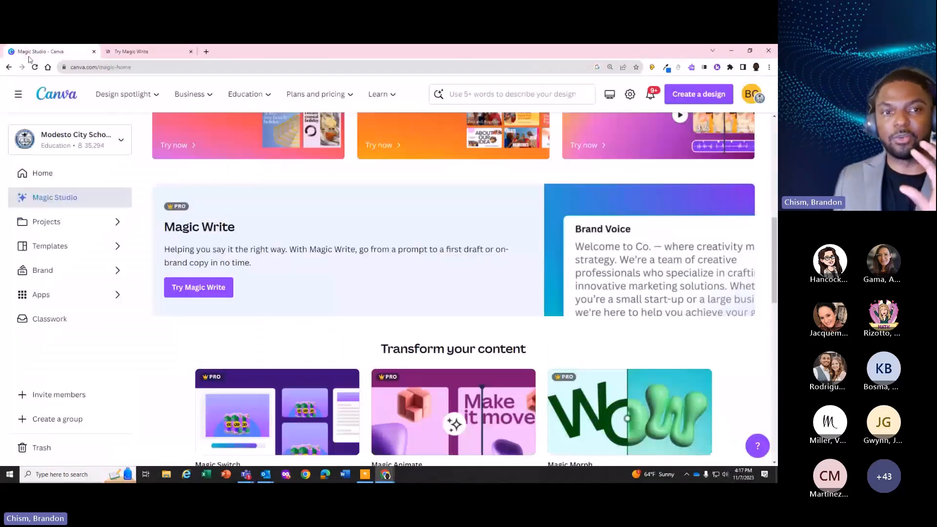
pyautogui.click(72, 96)
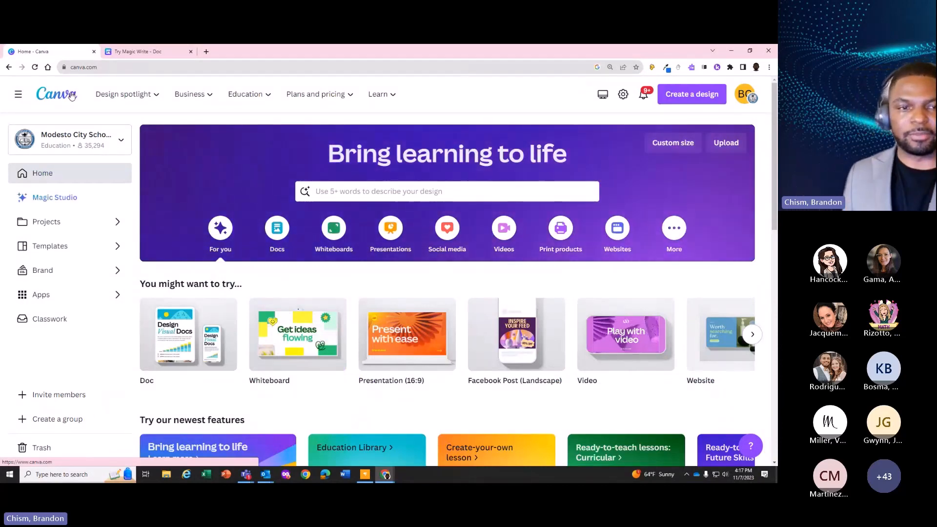
pyautogui.click(70, 199)
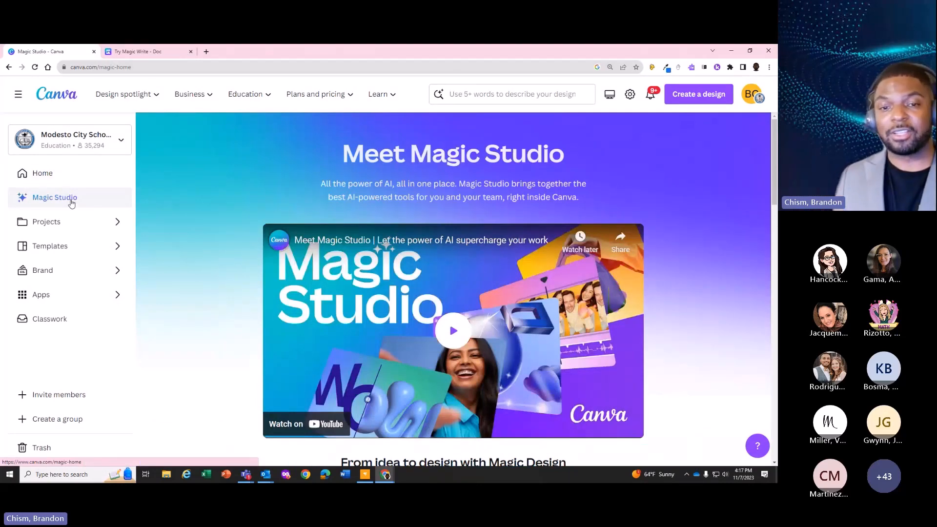
pyautogui.scroll(-3, 539, 331)
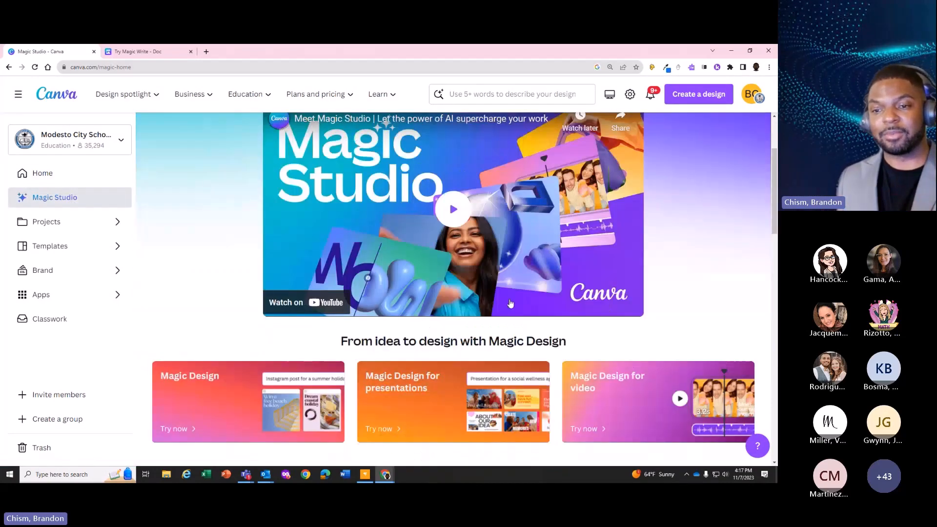
pyautogui.scroll(-2, 420, 351)
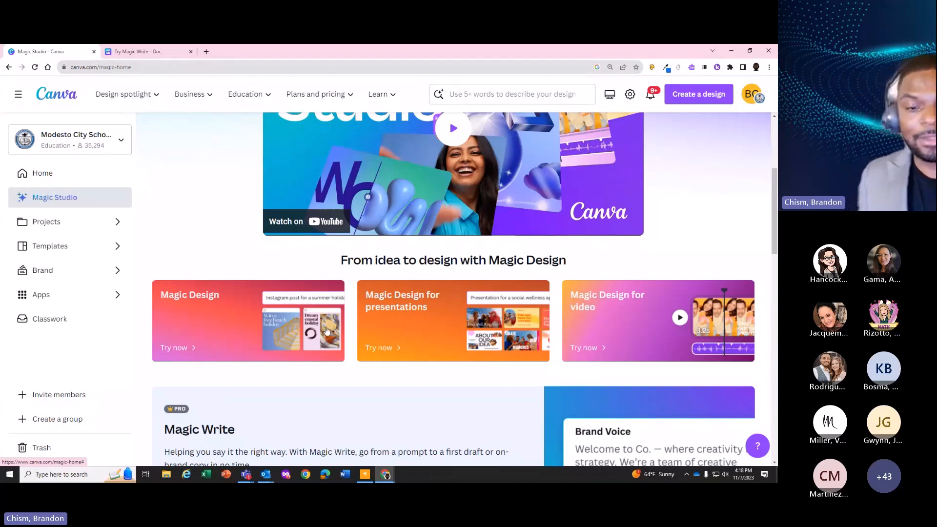
pyautogui.scroll(-4, 325, 332)
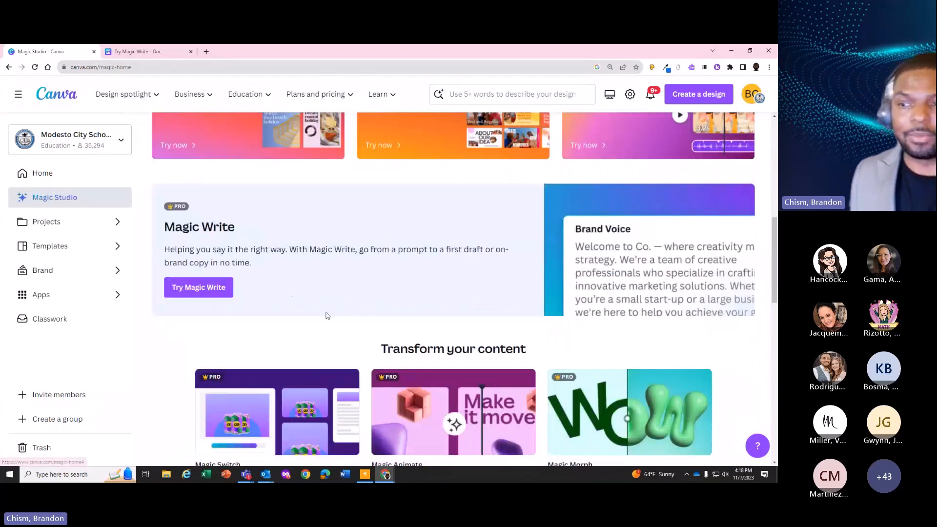
# In the Try Magic Write doc, generate text from the prompt "Write an essay about Trader Joe's Cowboy Caviar"
pyautogui.click(136, 52)
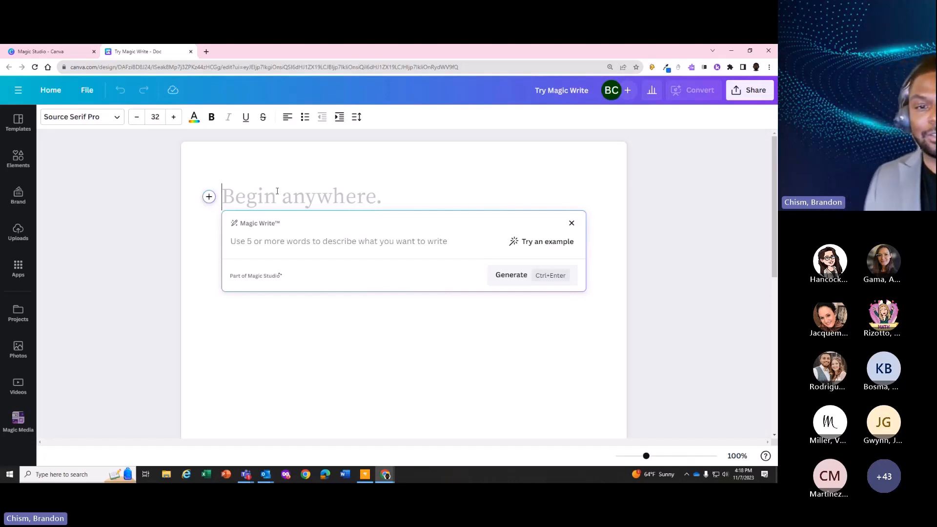
pyautogui.write('Write a c')
pyautogui.press('BackSpace')
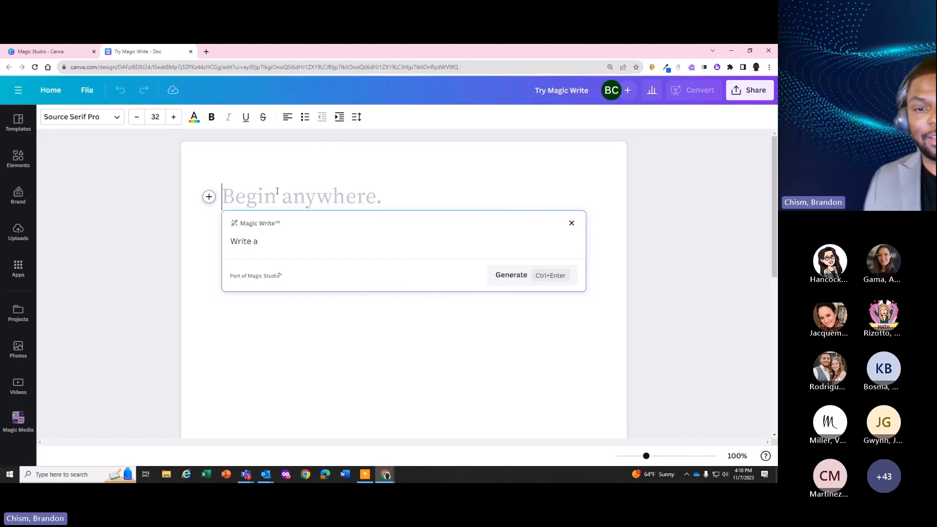
pyautogui.write('n essay abo')
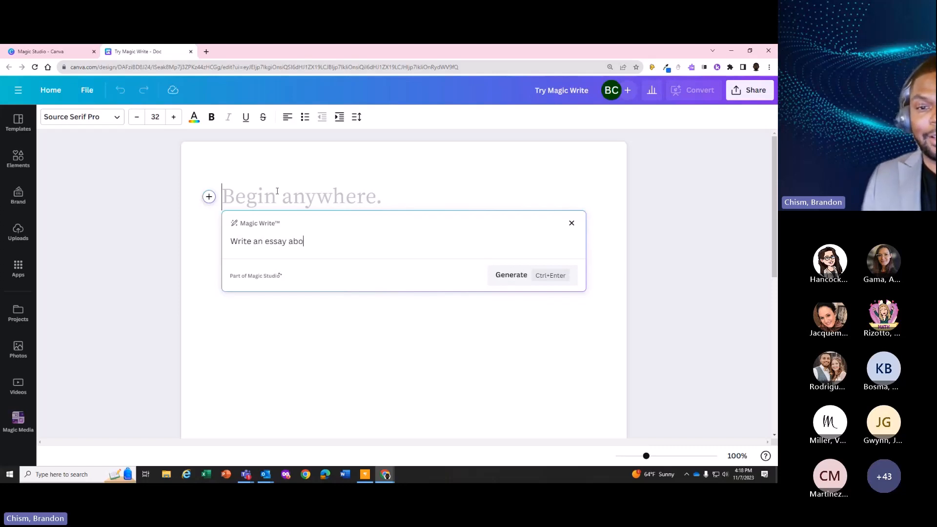
pyautogui.write('ut Trader Joe')
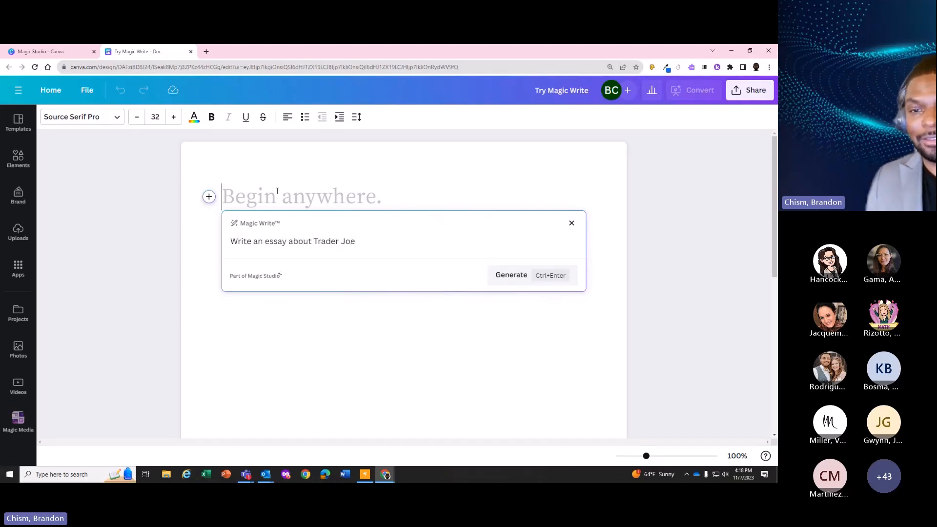
pyautogui.write("'s Cowboy C")
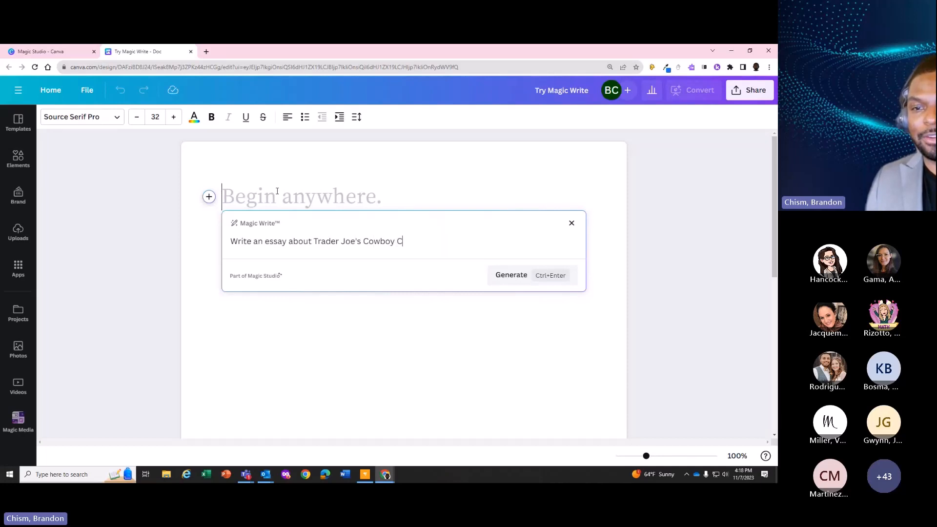
pyautogui.write('aviar')
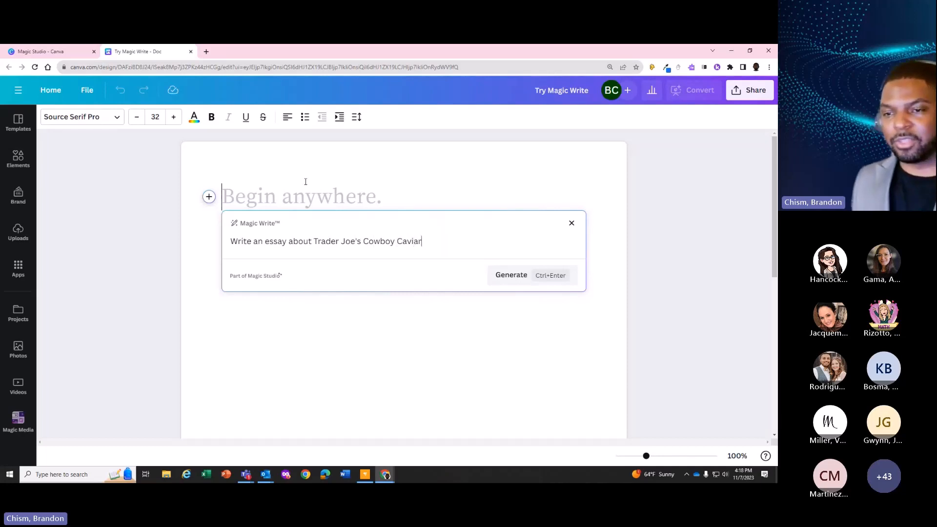
pyautogui.click(551, 281)
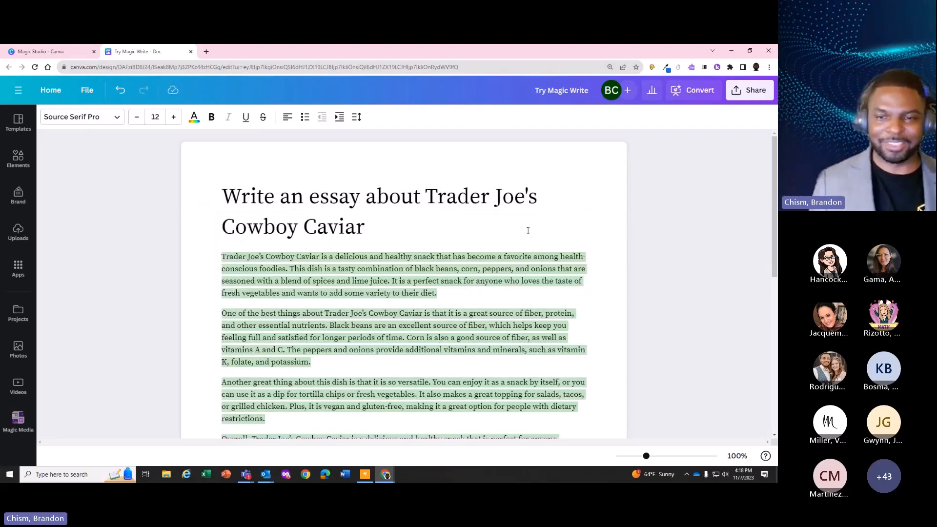
# Generate a "More fun" Magic Write version of the essay's first paragraph
pyautogui.scroll(-2, 488, 215)
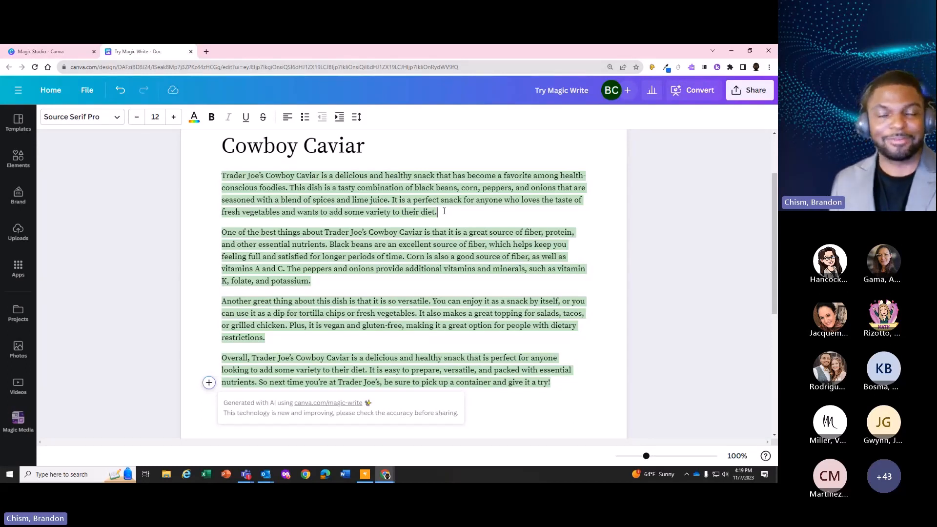
pyautogui.moveTo(444, 211); pyautogui.dragTo(221, 175)
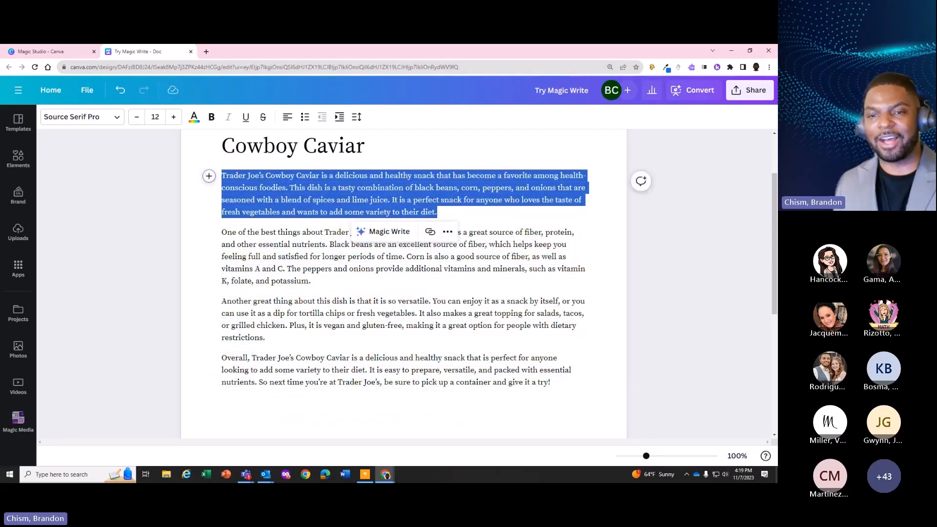
pyautogui.click(402, 233)
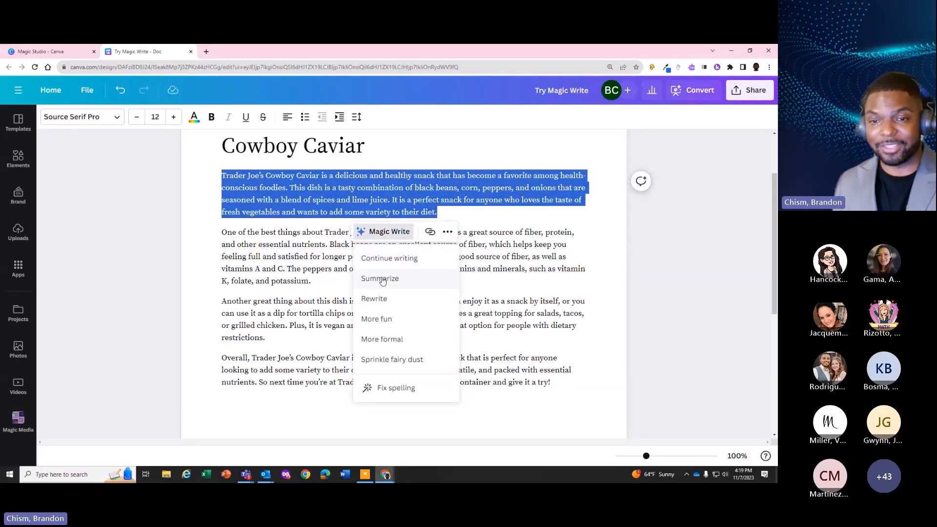
pyautogui.click(384, 320)
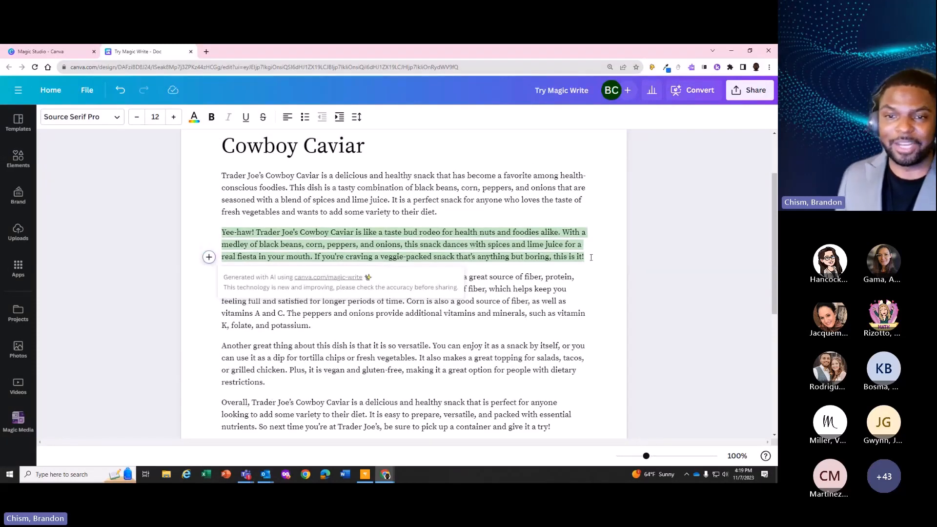
# Apply Magic Write's "Sprinkle fairy dust" option to the paragraph beginning "Yee-haw!" and review the resulting text
pyautogui.moveTo(591, 257); pyautogui.dragTo(221, 234)
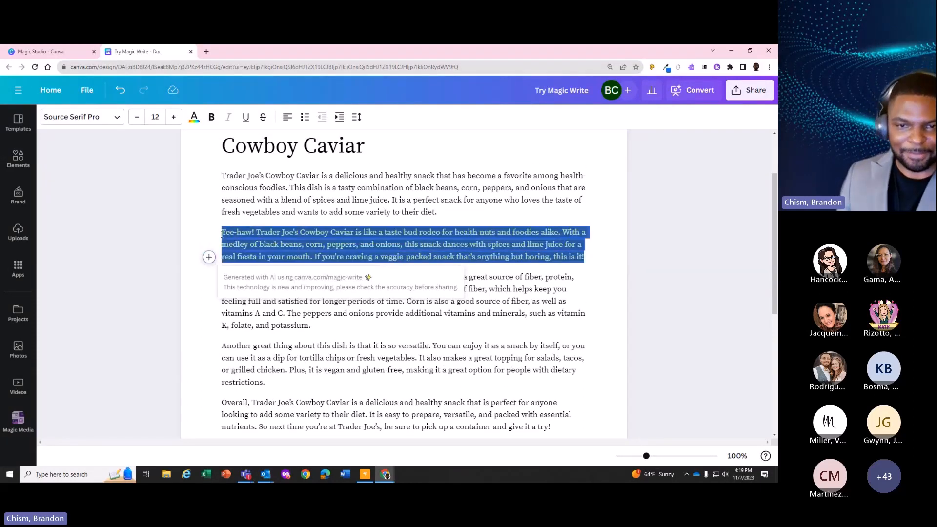
pyautogui.click(386, 276)
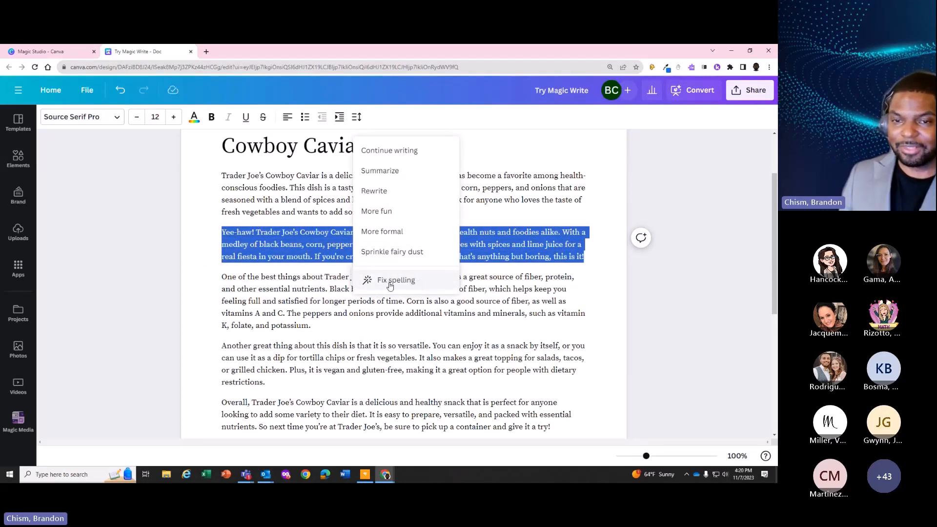
pyautogui.click(400, 252)
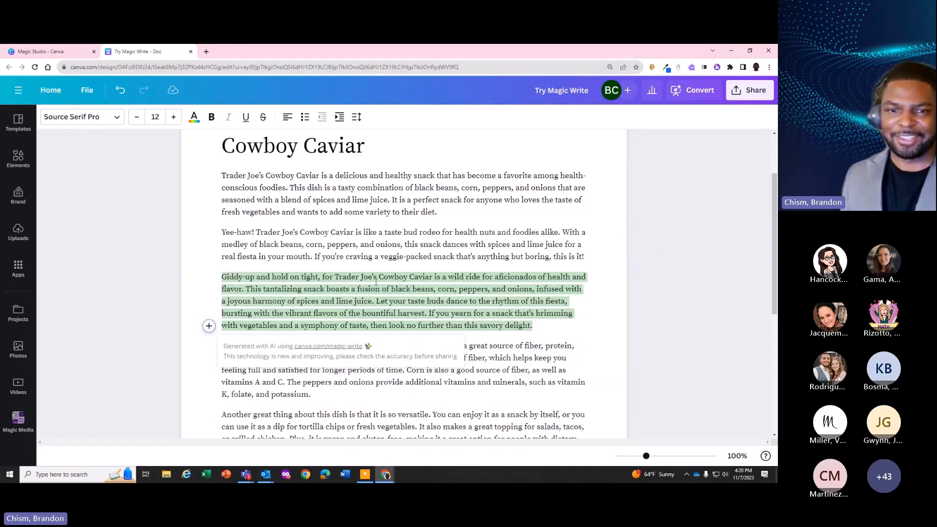
pyautogui.scroll(-1, 376, 282)
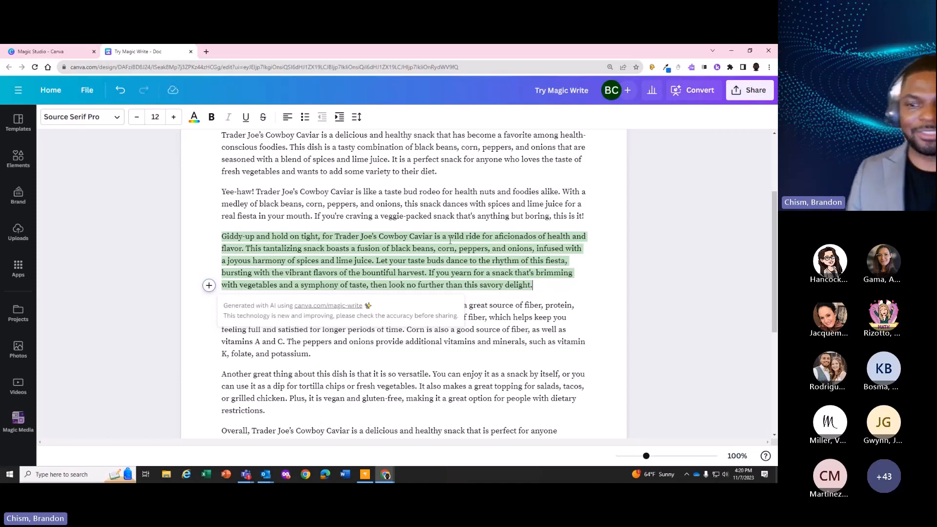
pyautogui.scroll(1, 259, 201)
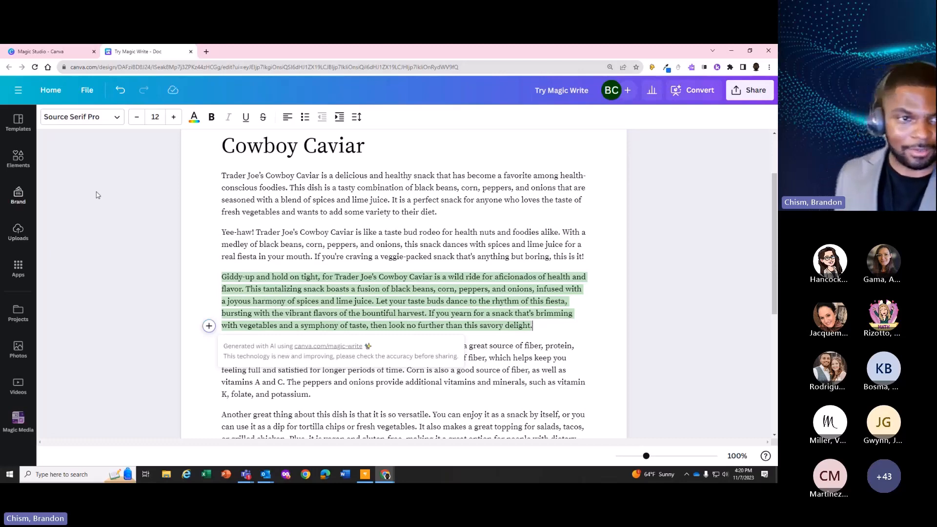
# Open the recent Try Magic Design presentation and generate templates from the recent prompt "Write a presentation about Trader Joe's Cowboy Caviar."
pyautogui.click(18, 90)
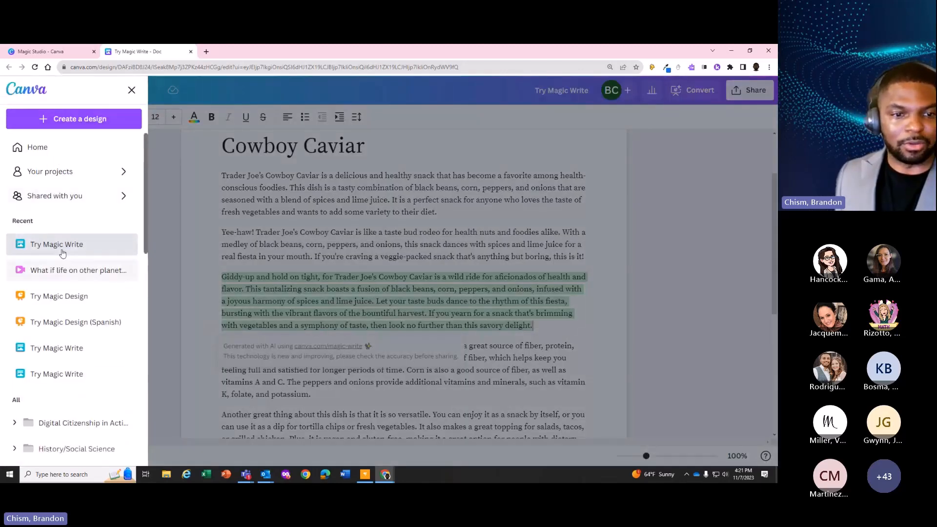
pyautogui.click(48, 296)
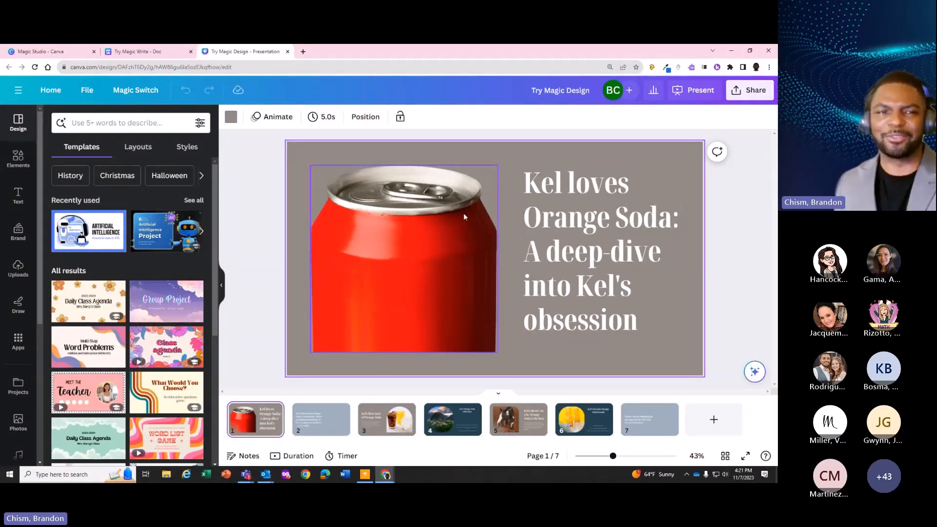
pyautogui.click(117, 123)
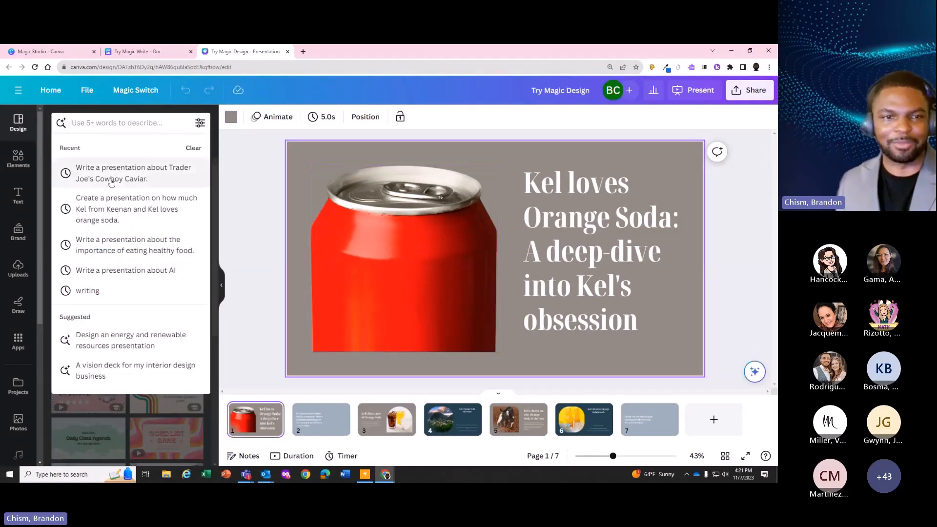
pyautogui.click(110, 178)
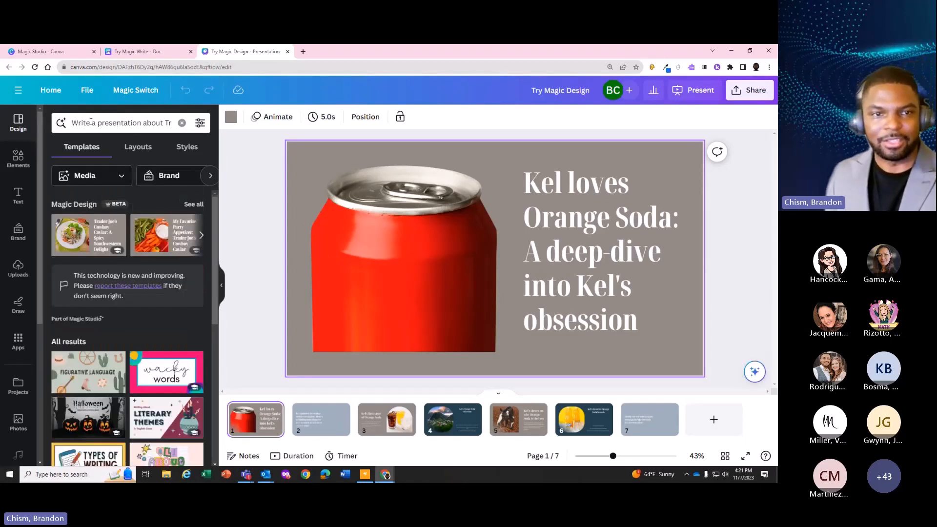
# Preview the pages of the first generated template, and open "My Favorite Snack: Trader Joe's Cowboy Caviar" from the full Magic Design results
pyautogui.click(87, 242)
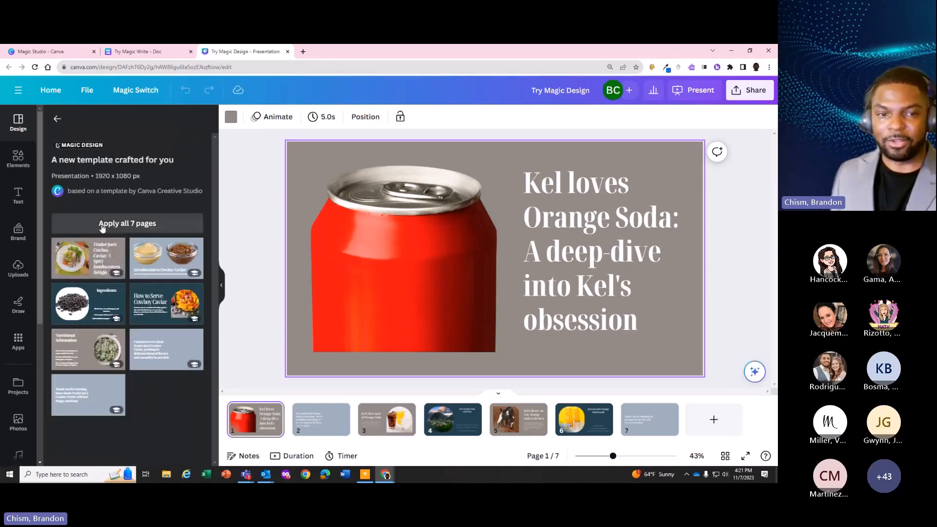
pyautogui.click(56, 118)
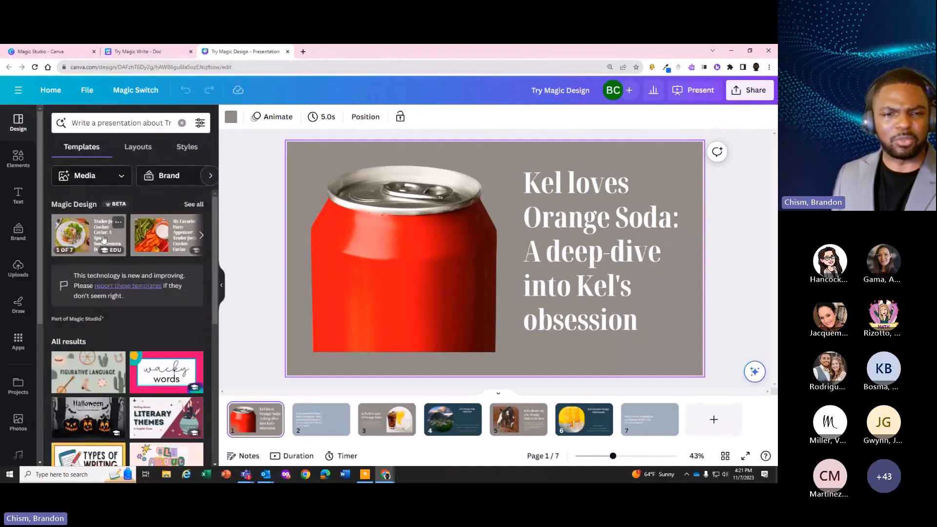
pyautogui.click(194, 204)
pyautogui.click(156, 248)
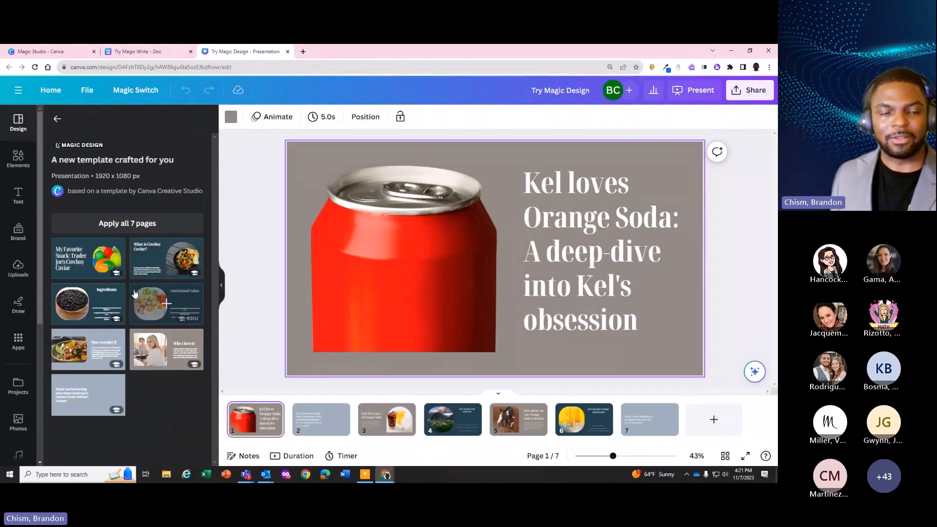
# Apply all 7 pages of the Cowboy Caviar Magic Design template to the presentation
pyautogui.click(100, 347)
pyautogui.click(101, 222)
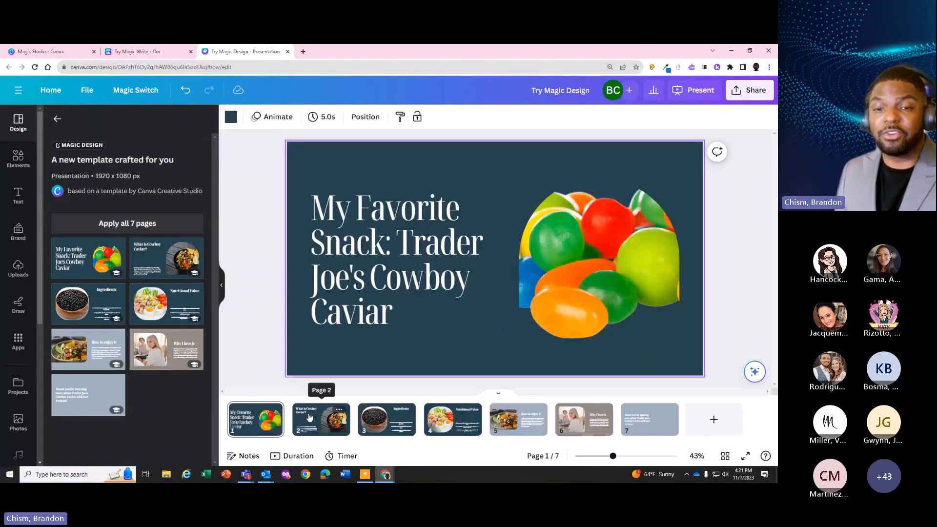
# Review the generated text and images on pages 2 through 7 of the Cowboy Caviar presentation
pyautogui.click(322, 422)
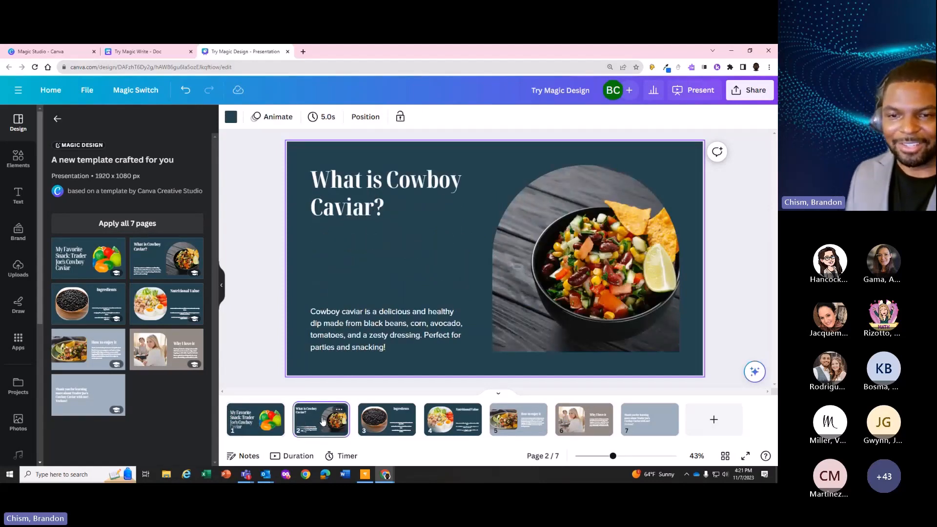
pyautogui.press('Right')
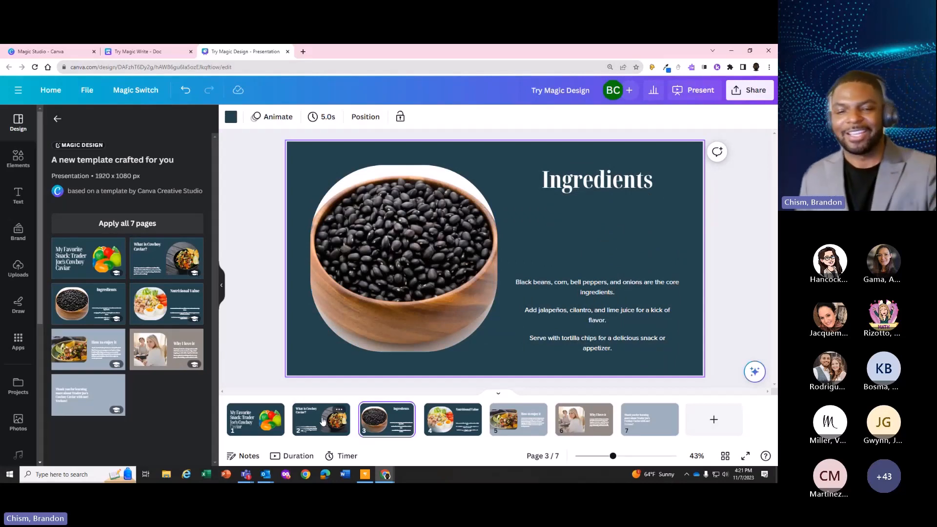
pyautogui.click(322, 421)
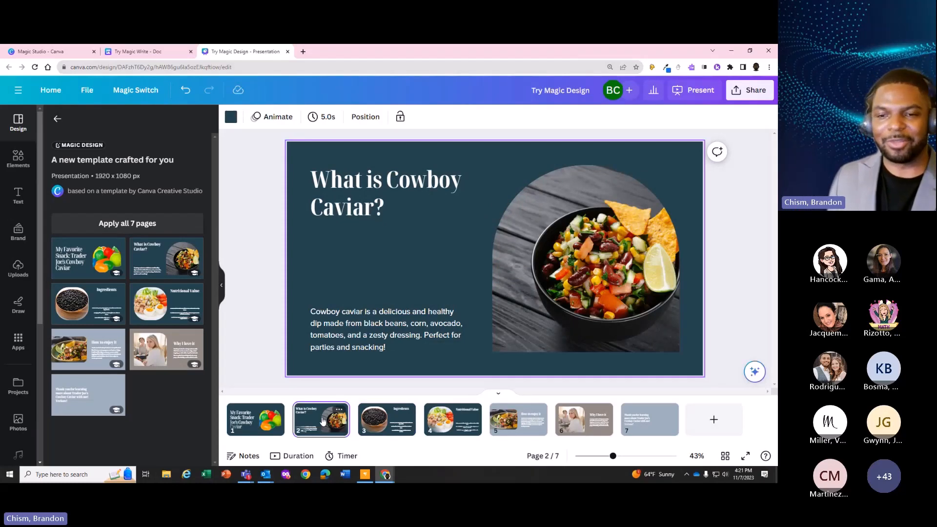
pyautogui.press('Right')
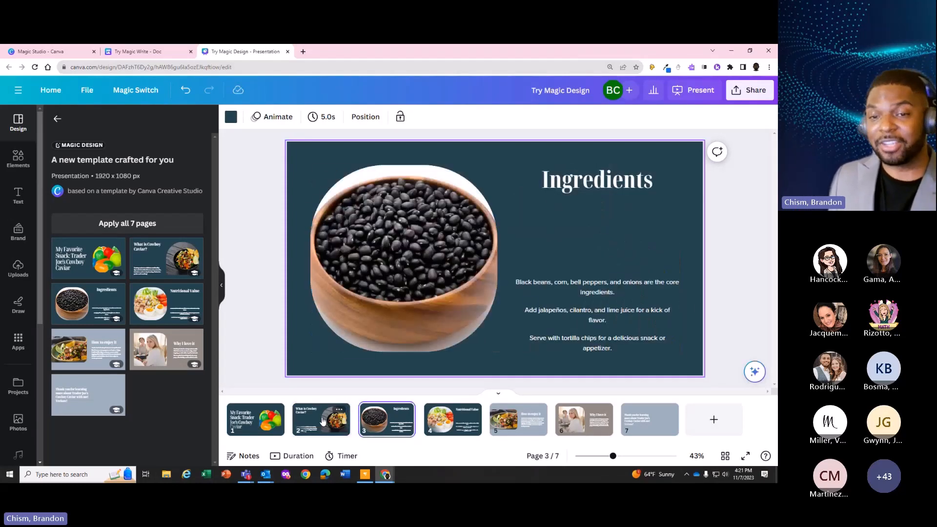
pyautogui.press('Right')
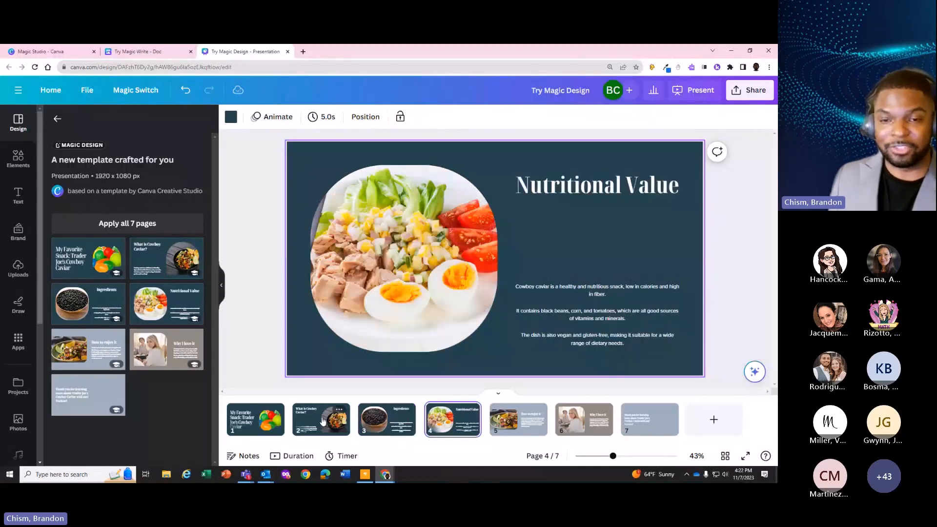
pyautogui.press('Right')
pyautogui.press('Right')
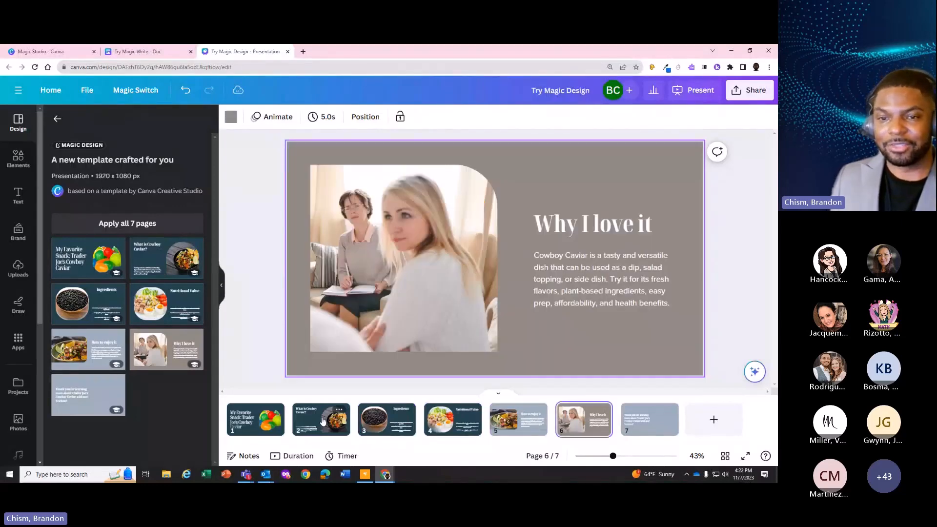
pyautogui.press('Left')
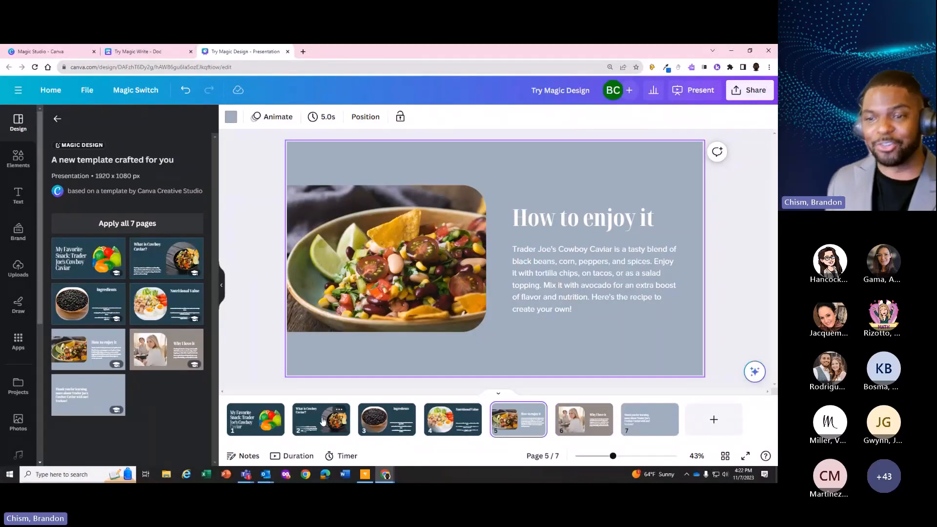
pyautogui.press('Right')
pyautogui.press('Right')
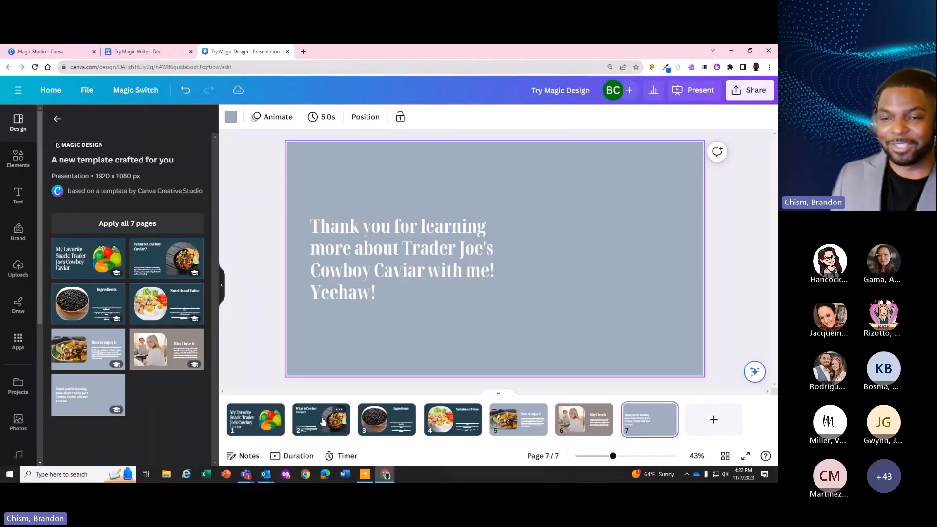
# Try Magic Write's "Sprinkle fairy dust" option on the "Why I love it" paragraph on page 6, and undo the rewrite
pyautogui.press('Left')
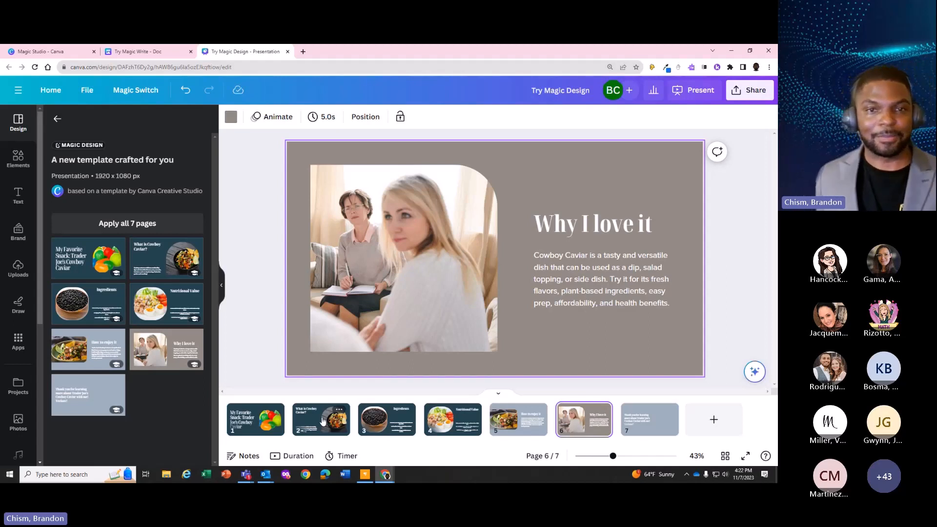
pyautogui.click(613, 273)
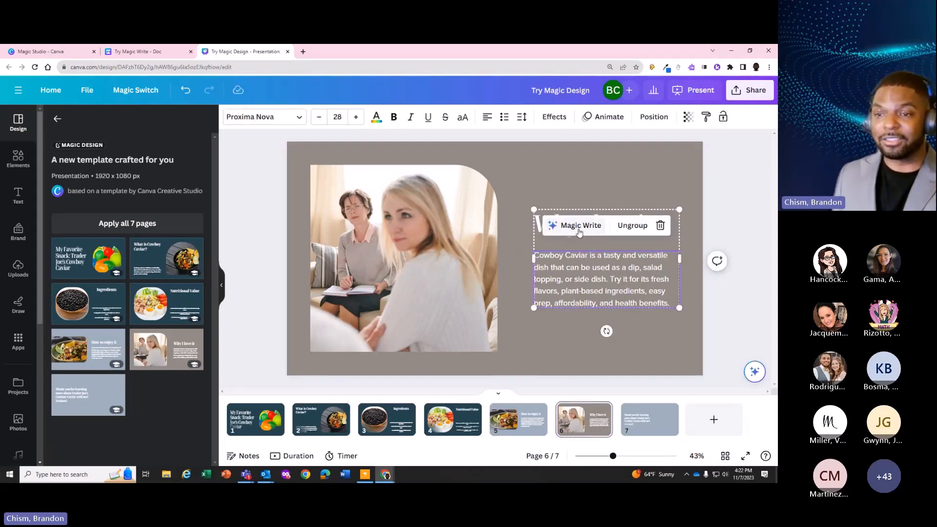
pyautogui.click(581, 226)
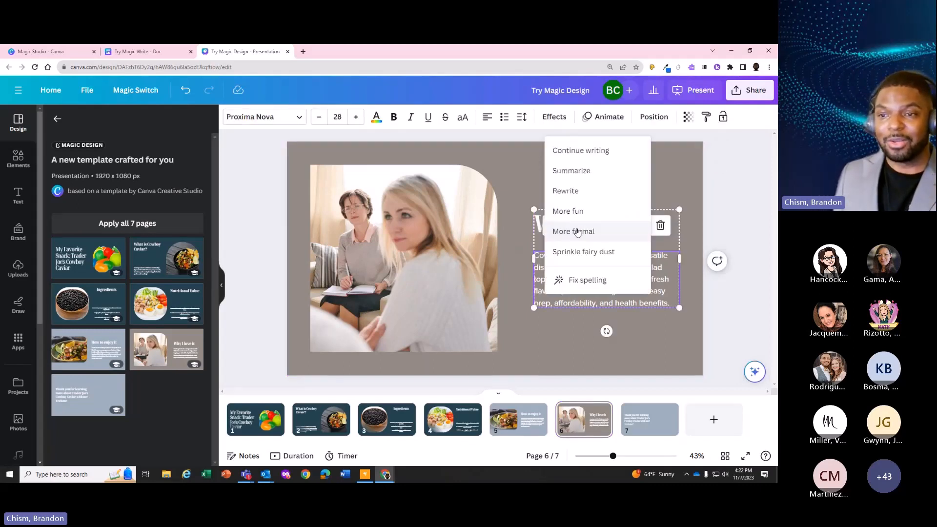
pyautogui.click(588, 252)
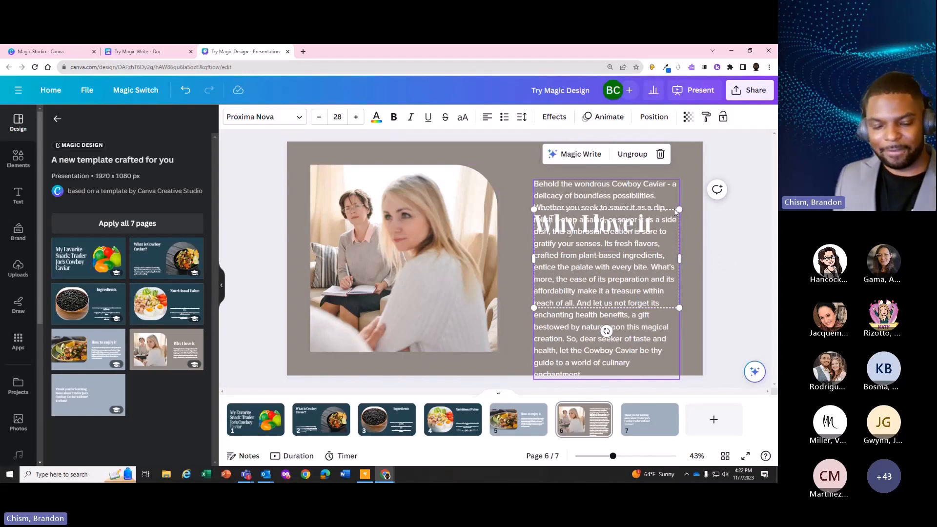
pyautogui.hotkey('ctrl', 'z')
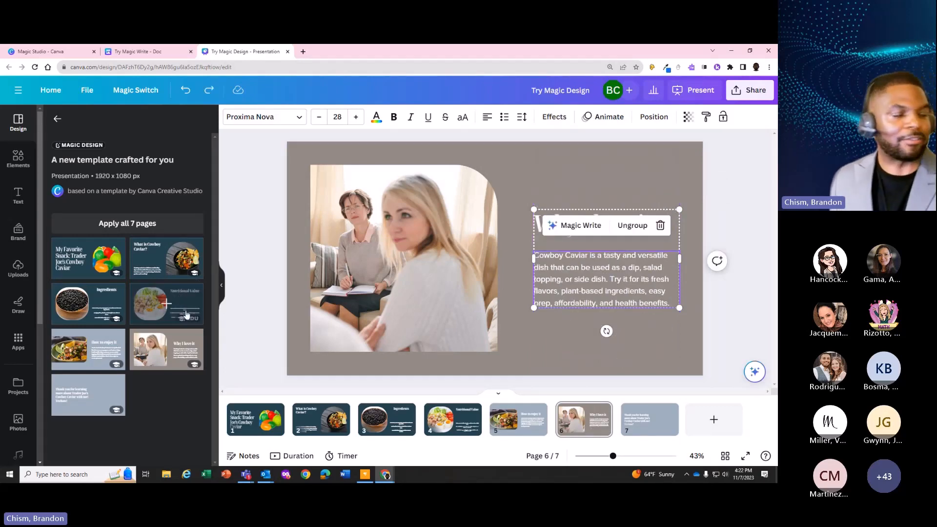
# Remove the background of the bowl photo on page 2, "What is Cowboy Caviar?", with BG Remover
pyautogui.click(426, 279)
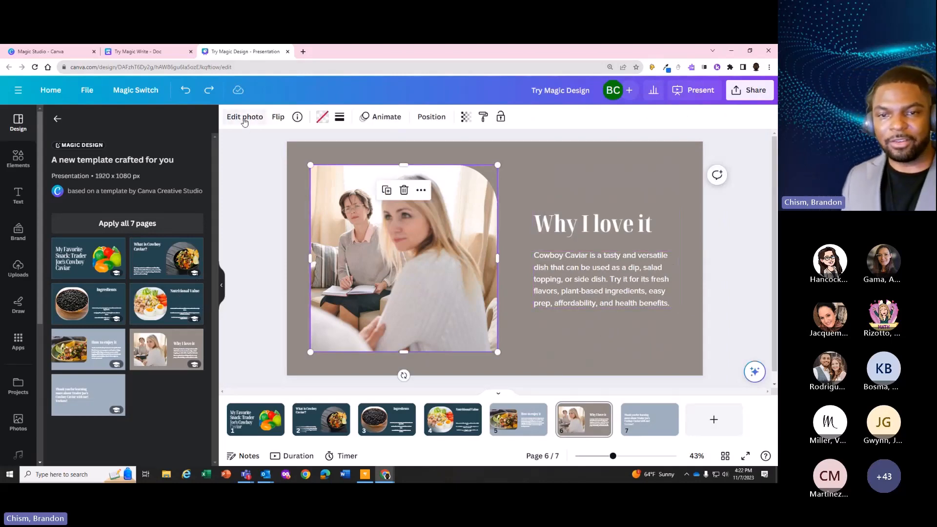
pyautogui.click(335, 411)
pyautogui.click(639, 271)
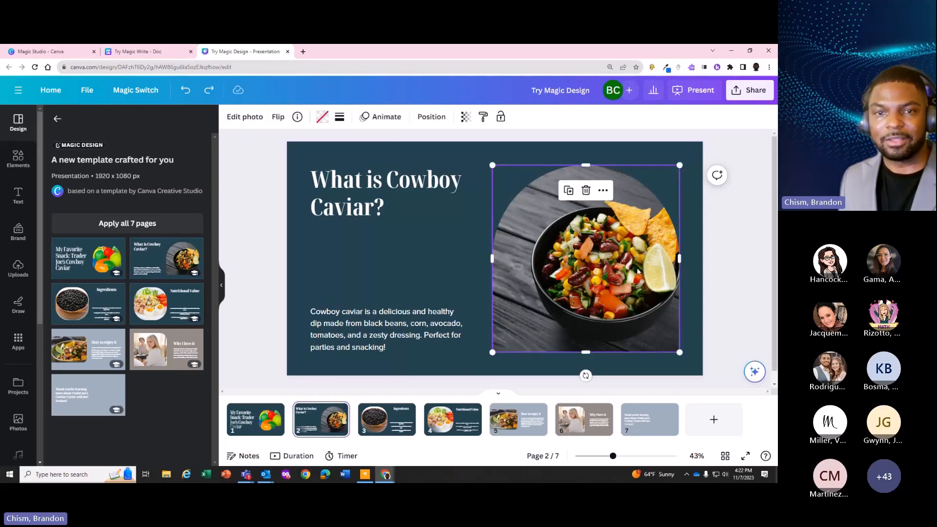
pyautogui.click(250, 119)
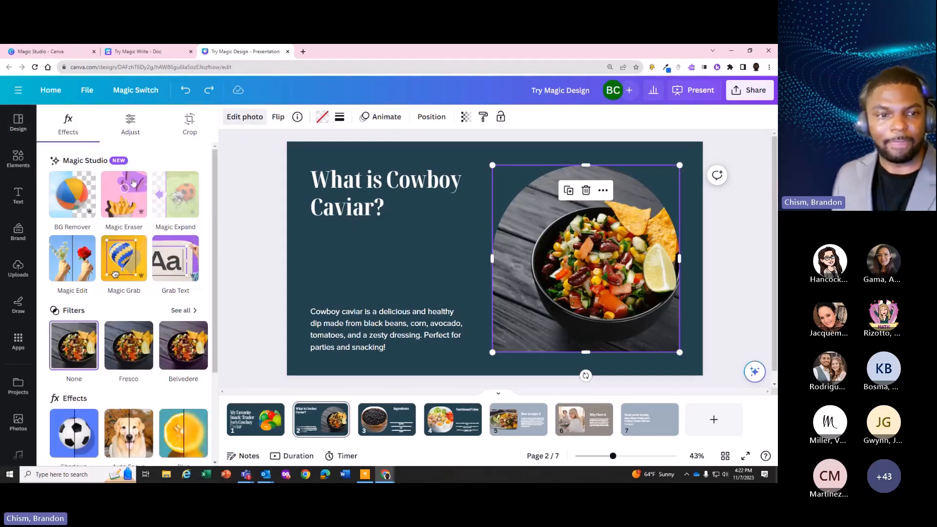
pyautogui.click(84, 207)
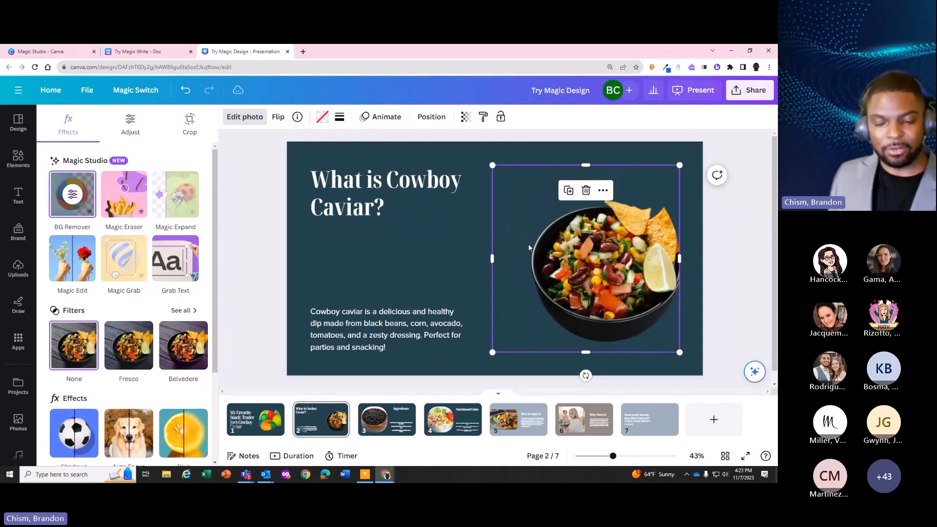
# Erase the lime wedge from the bowl photo using Magic Eraser with brush size 46
pyautogui.click(125, 209)
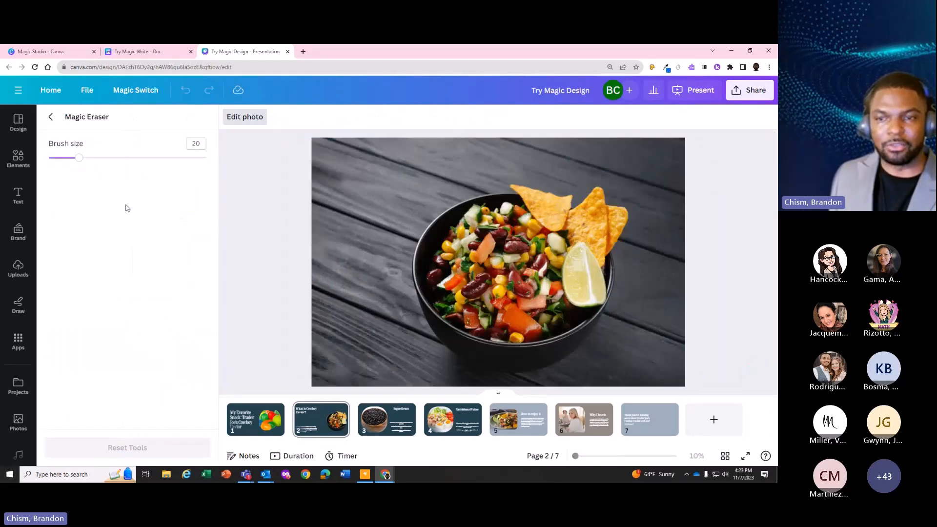
pyautogui.click(120, 159)
pyautogui.moveTo(573, 253)
pyautogui.mouseDown()
pyautogui.moveTo(594, 290)
pyautogui.moveTo(584, 295)
pyautogui.moveTo(565, 268)
pyautogui.moveTo(570, 254)
pyautogui.mouseUp()
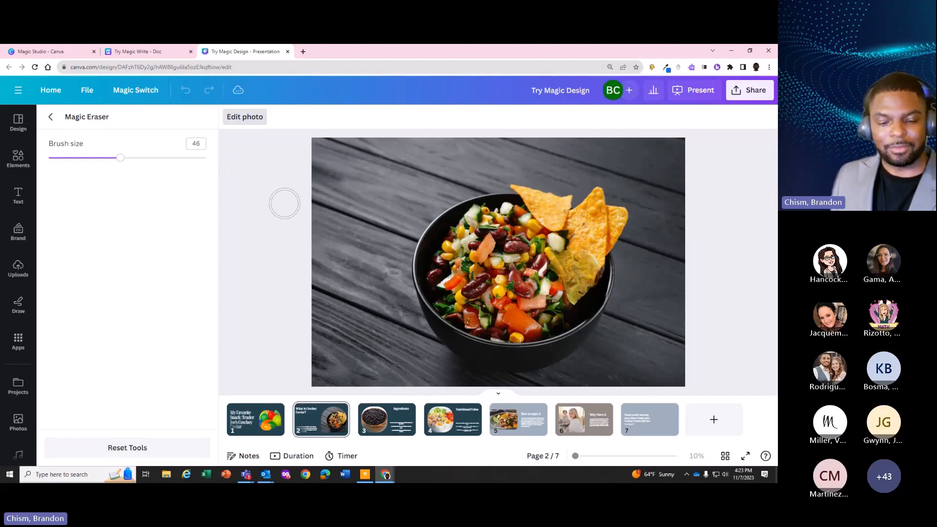
pyautogui.click(50, 117)
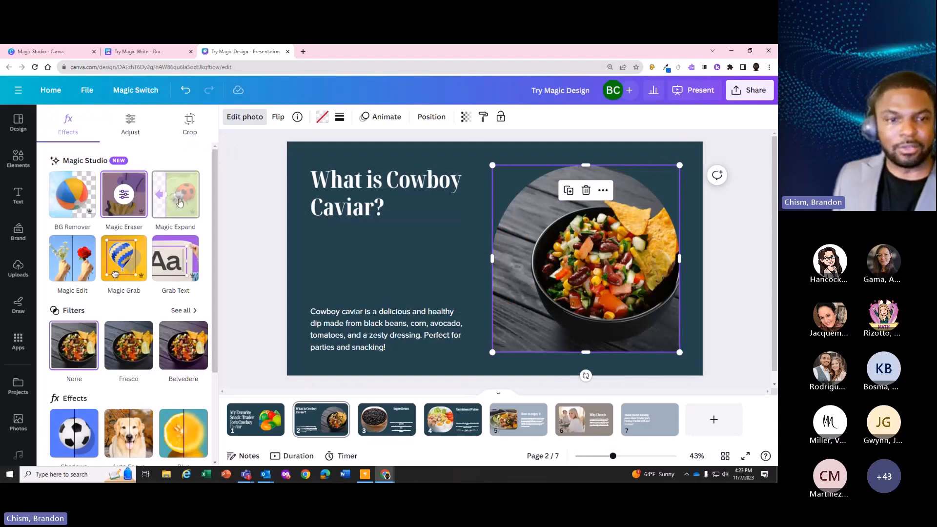
# Select the bowl's contents for Magic Edit by brushing over them with brush size 81
pyautogui.click(72, 258)
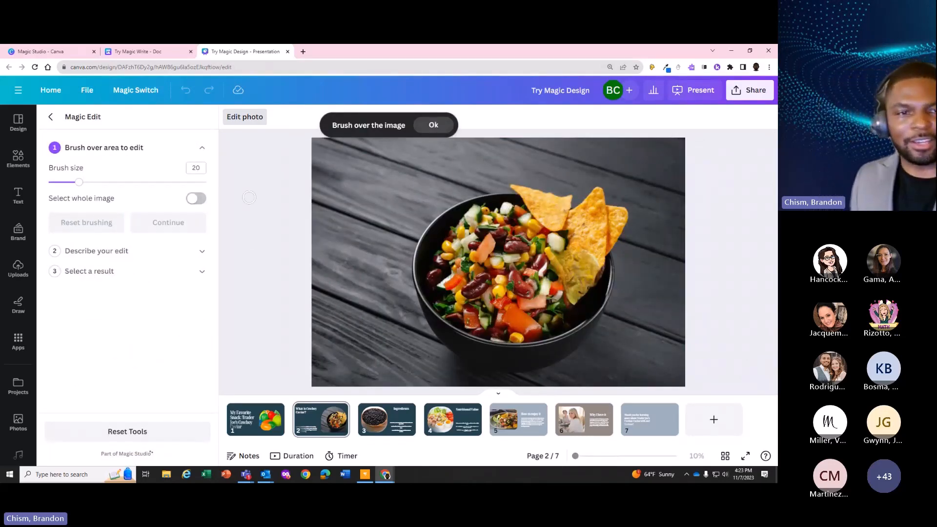
pyautogui.moveTo(111, 183); pyautogui.dragTo(177, 183)
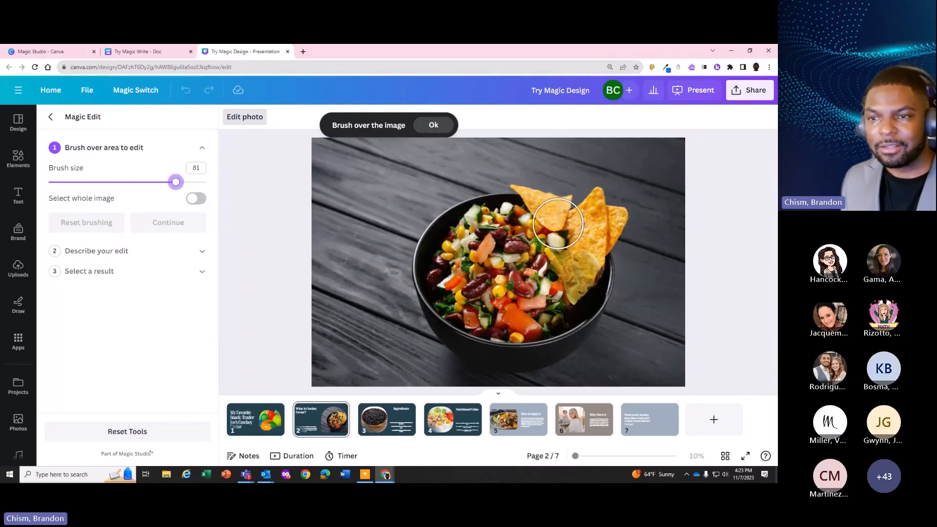
pyautogui.moveTo(557, 223)
pyautogui.mouseDown()
pyautogui.moveTo(507, 213)
pyautogui.moveTo(466, 221)
pyautogui.moveTo(443, 257)
pyautogui.moveTo(452, 290)
pyautogui.moveTo(471, 308)
pyautogui.moveTo(559, 311)
pyautogui.moveTo(593, 276)
pyautogui.moveTo(579, 238)
pyautogui.moveTo(567, 240)
pyautogui.moveTo(565, 267)
pyautogui.moveTo(548, 279)
pyautogui.moveTo(526, 262)
pyautogui.moveTo(483, 256)
pyautogui.moveTo(481, 268)
pyautogui.moveTo(506, 265)
pyautogui.mouseUp()
pyautogui.click(153, 225)
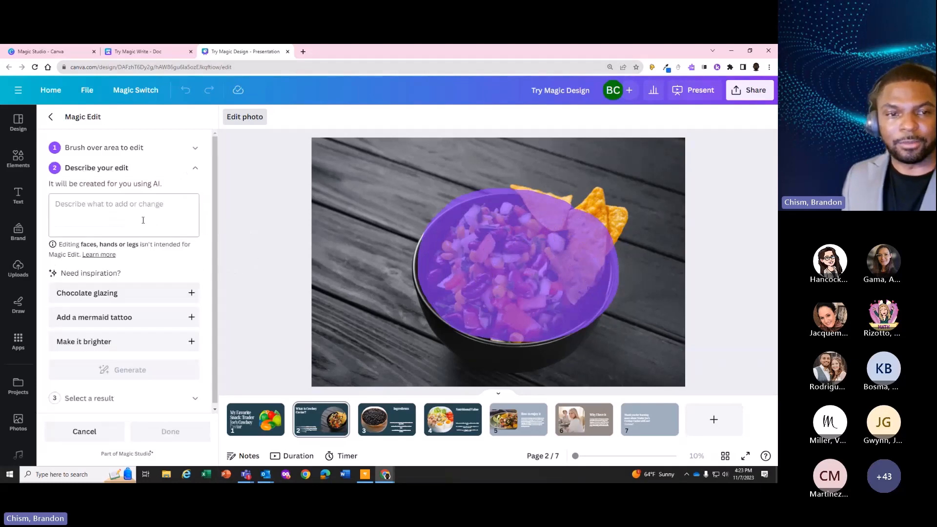
# Generate Magic Edit results for the brushed area from the description "Make this into a pizza"
pyautogui.click(112, 210)
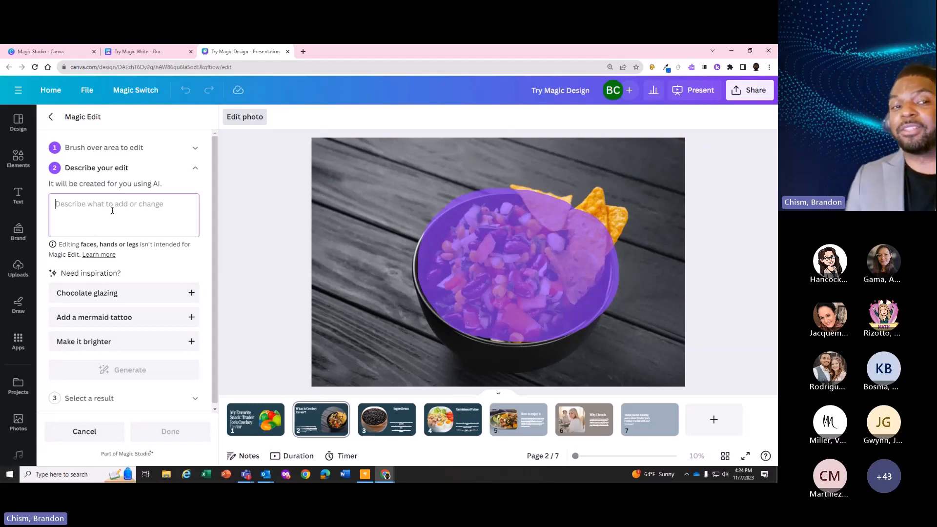
pyautogui.write('Make this into a pizza')
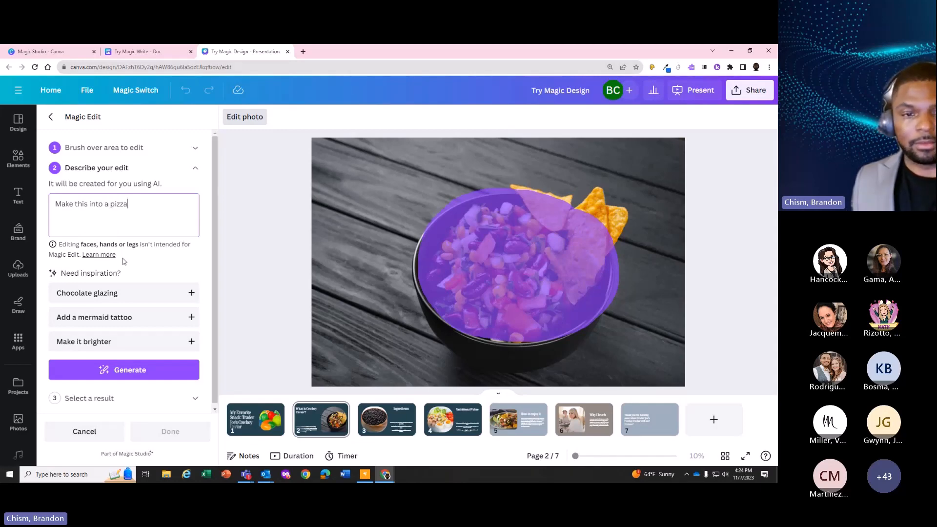
pyautogui.click(120, 370)
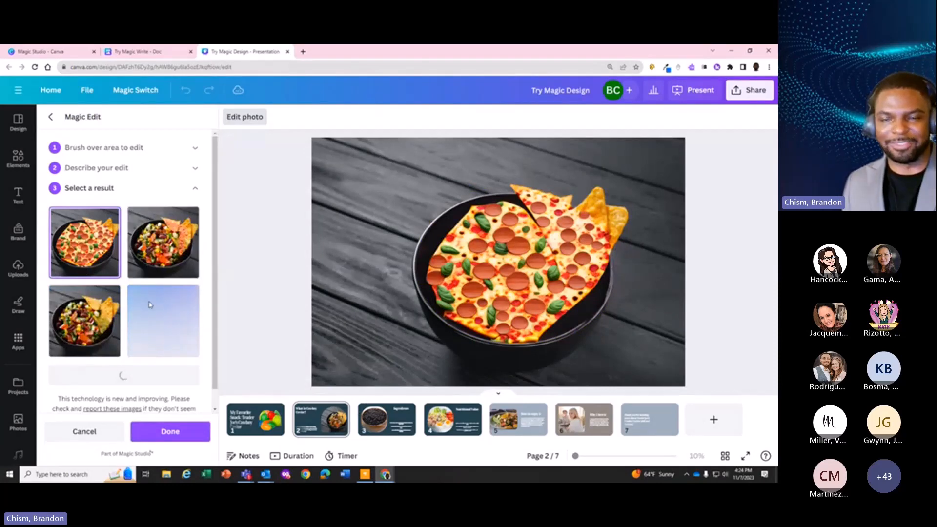
# Compare the generated Magic Edit results and keep the first pepperoni pizza version in the page 2 photo
pyautogui.click(151, 252)
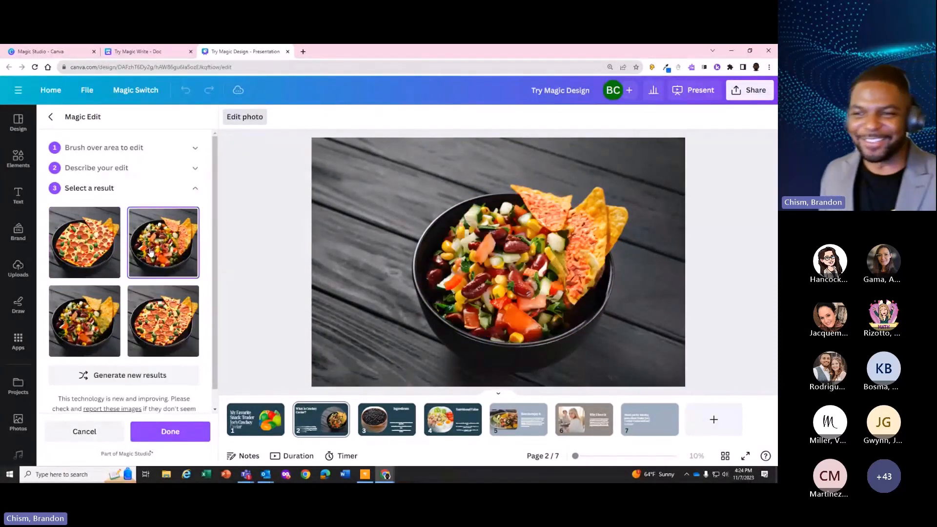
pyautogui.click(84, 242)
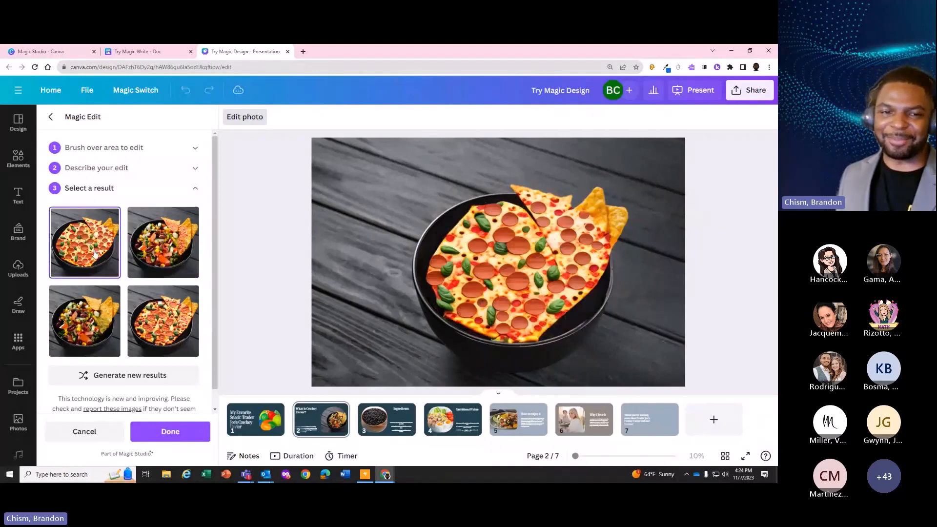
pyautogui.click(180, 324)
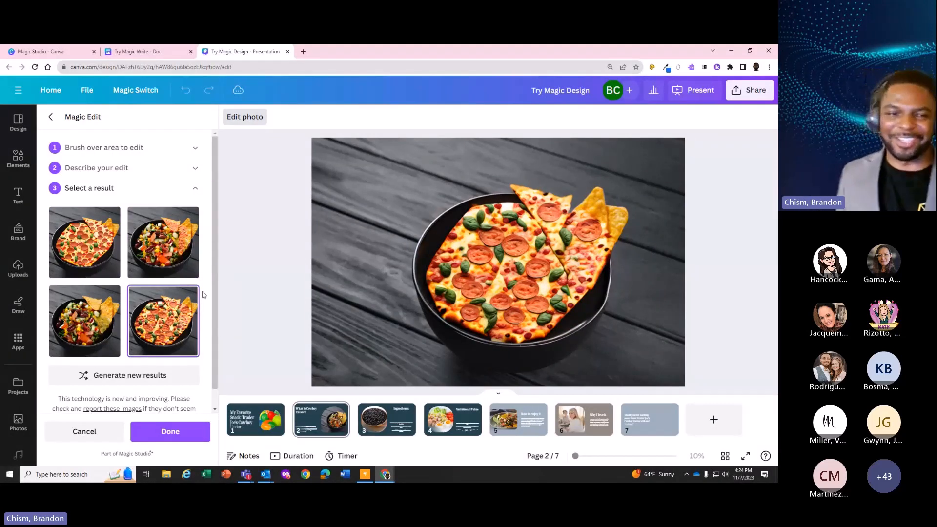
pyautogui.click(99, 245)
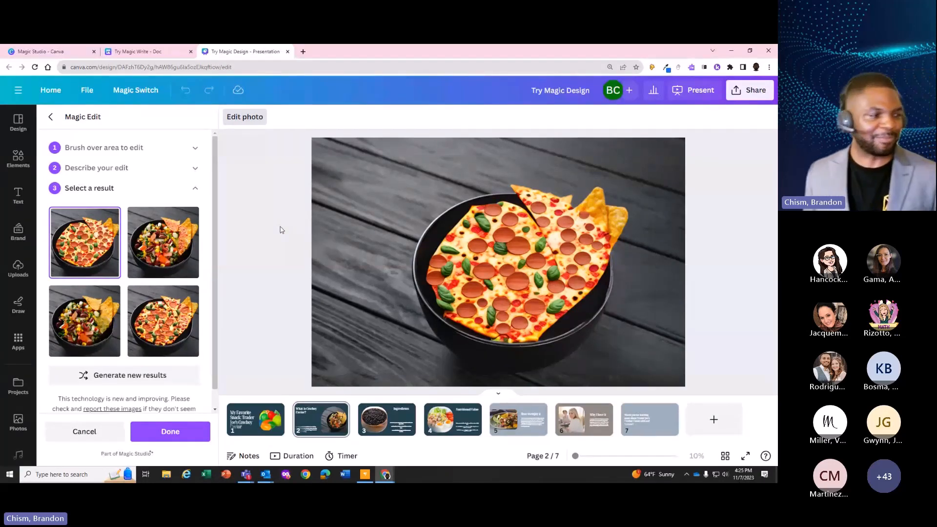
pyautogui.click(244, 121)
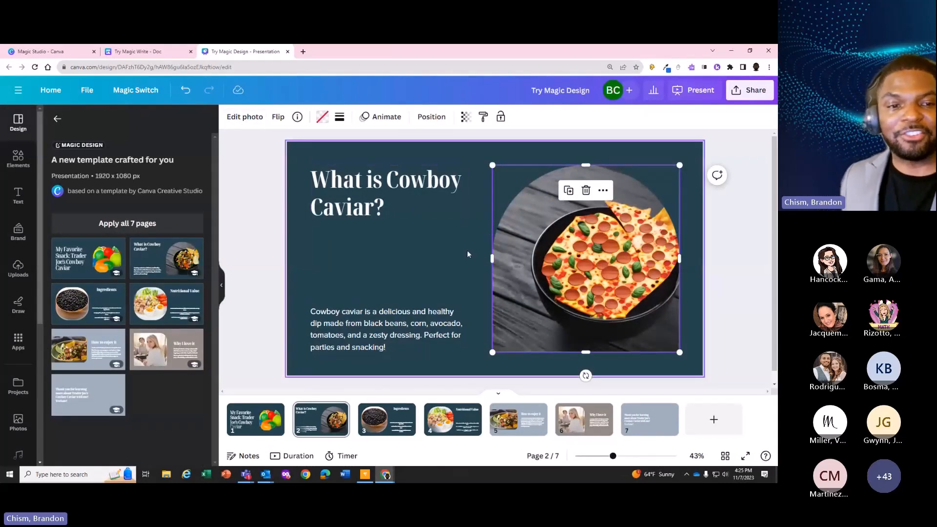
# Nudge the pizza photo on page 2 slightly to the right, and open page 6, "Why I love it"
pyautogui.moveTo(526, 261); pyautogui.dragTo(528, 261)
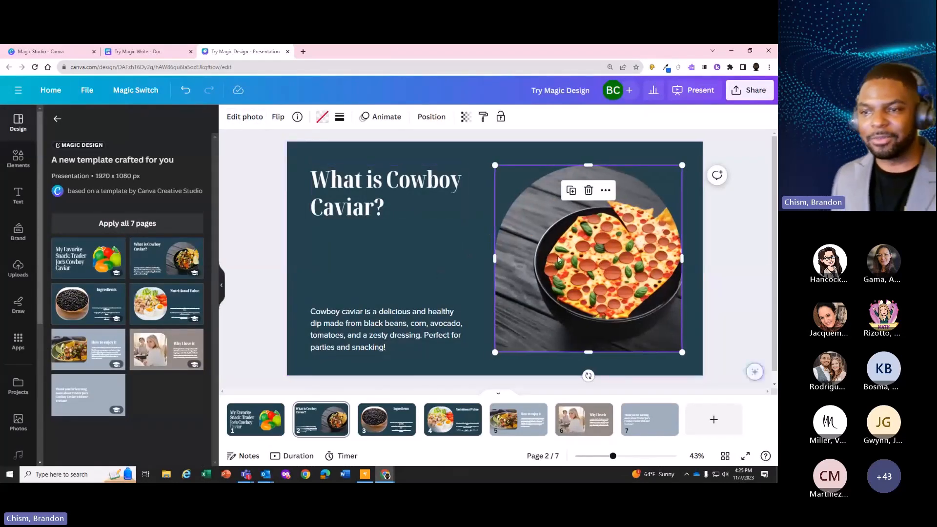
pyautogui.click(235, 121)
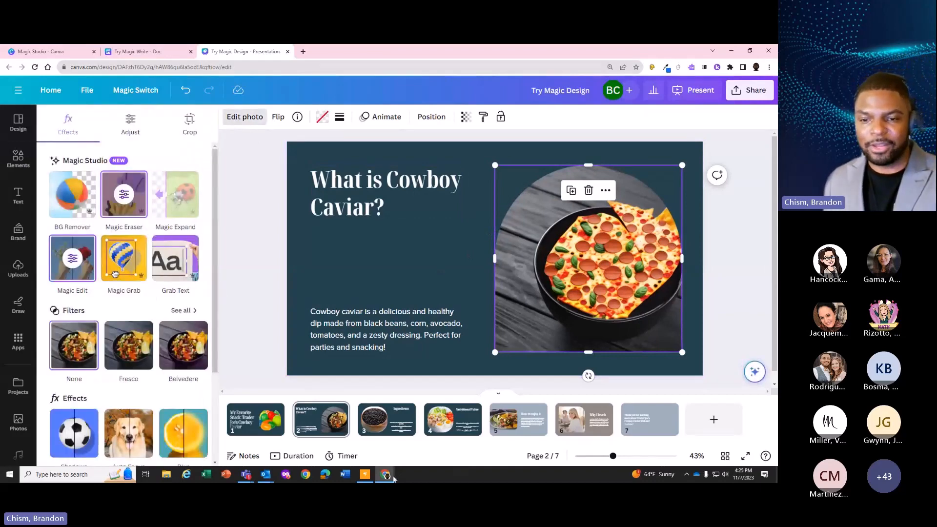
pyautogui.click(567, 424)
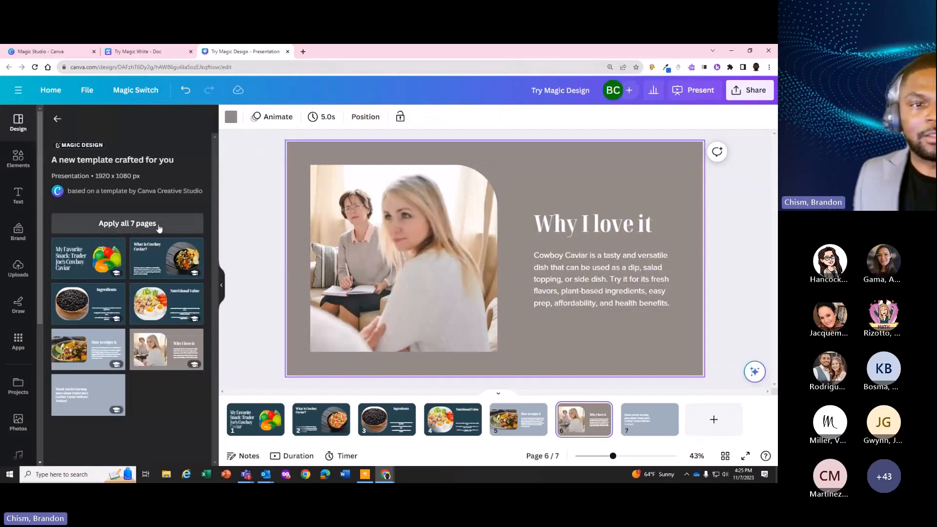
# Separate the people from the background of the page 6 photo with Magic Grab and shift them slightly to the right
pyautogui.click(365, 239)
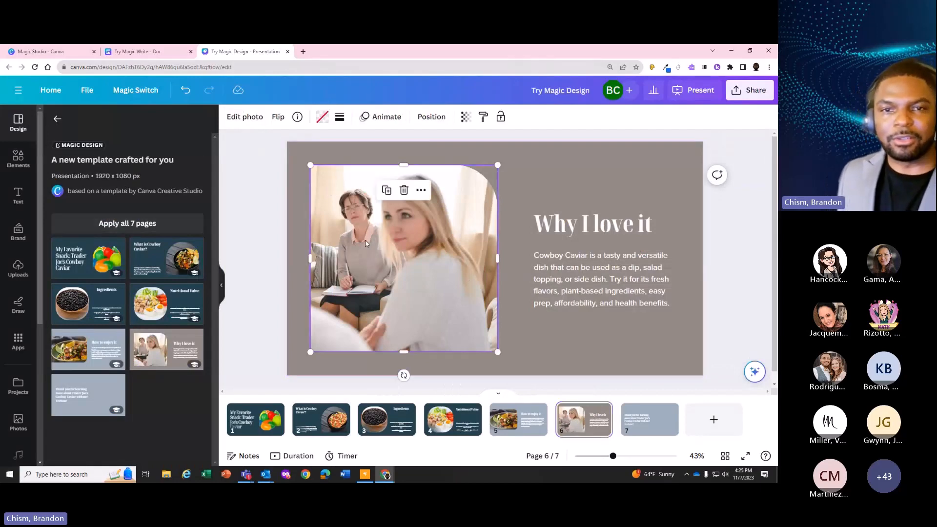
pyautogui.click(245, 117)
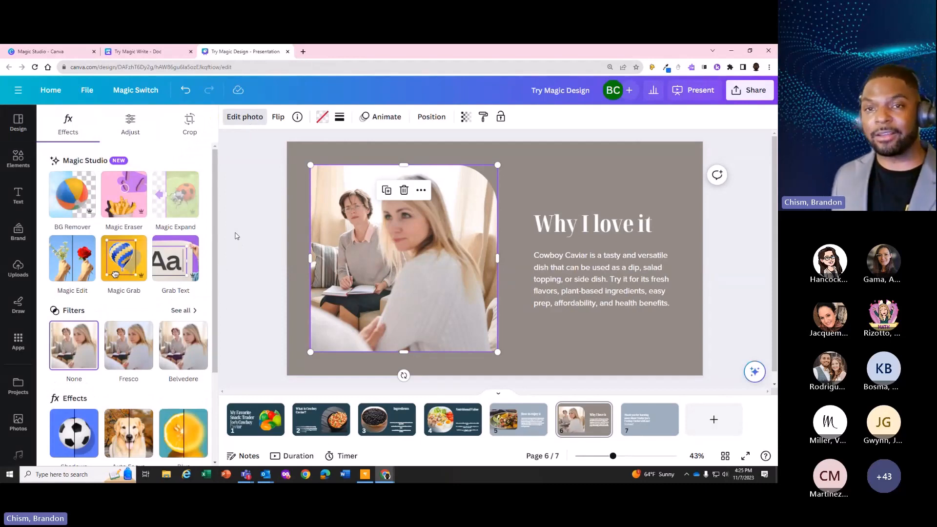
pyautogui.click(125, 263)
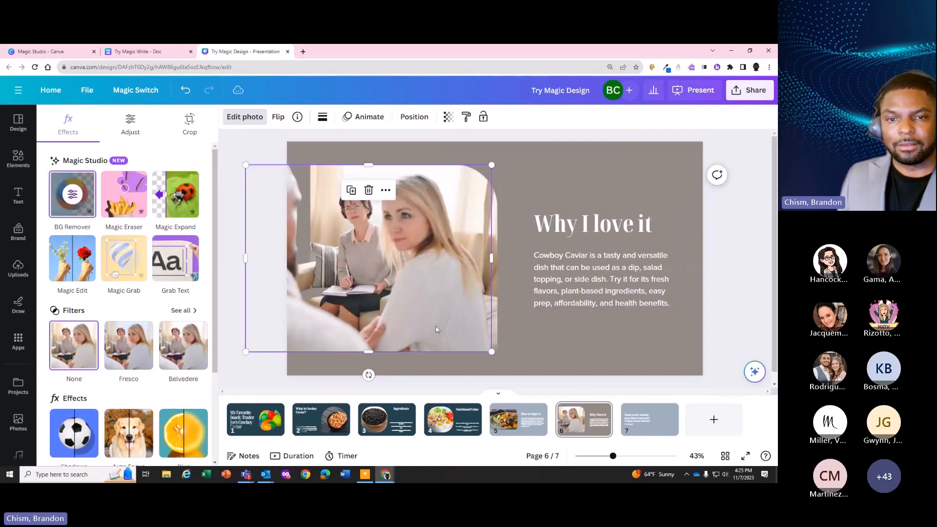
pyautogui.moveTo(444, 296)
pyautogui.mouseDown()
pyautogui.moveTo(438, 269)
pyautogui.moveTo(448, 299)
pyautogui.moveTo(512, 313)
pyautogui.moveTo(457, 300)
pyautogui.moveTo(549, 306)
pyautogui.moveTo(688, 266)
pyautogui.moveTo(679, 287)
pyautogui.moveTo(657, 298)
pyautogui.moveTo(689, 296)
pyautogui.moveTo(690, 287)
pyautogui.moveTo(439, 273)
pyautogui.moveTo(651, 305)
pyautogui.moveTo(708, 266)
pyautogui.moveTo(643, 323)
pyautogui.moveTo(466, 340)
pyautogui.moveTo(613, 249)
pyautogui.moveTo(608, 300)
pyautogui.moveTo(446, 294)
pyautogui.mouseUp()
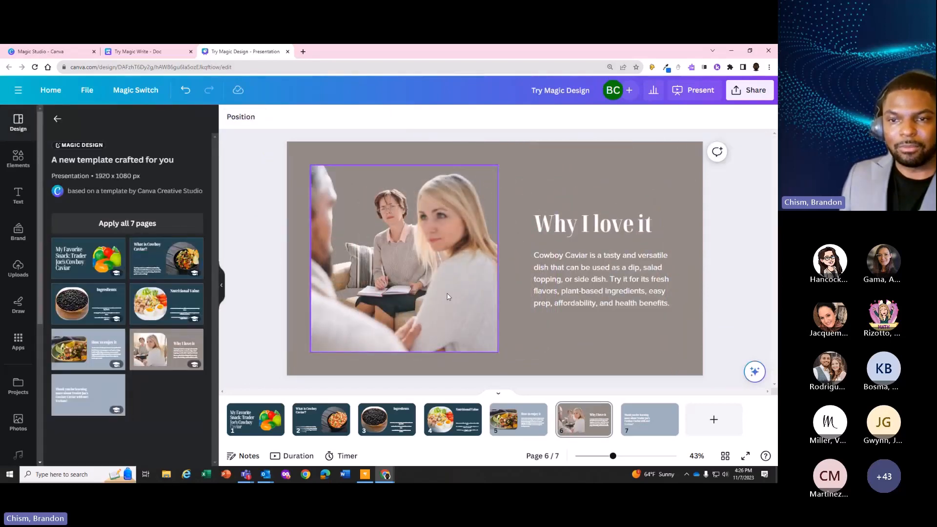
# Undo the last changes to the grabbed people on page 6
pyautogui.hotkey('ctrl', 'z')
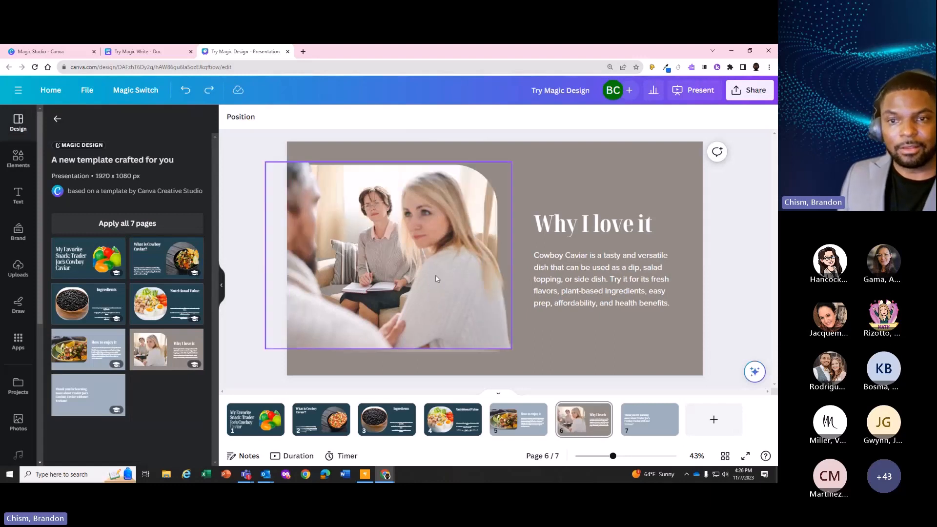
pyautogui.hotkey('ctrl', 'z')
pyautogui.hotkey('ctrl', 'z')
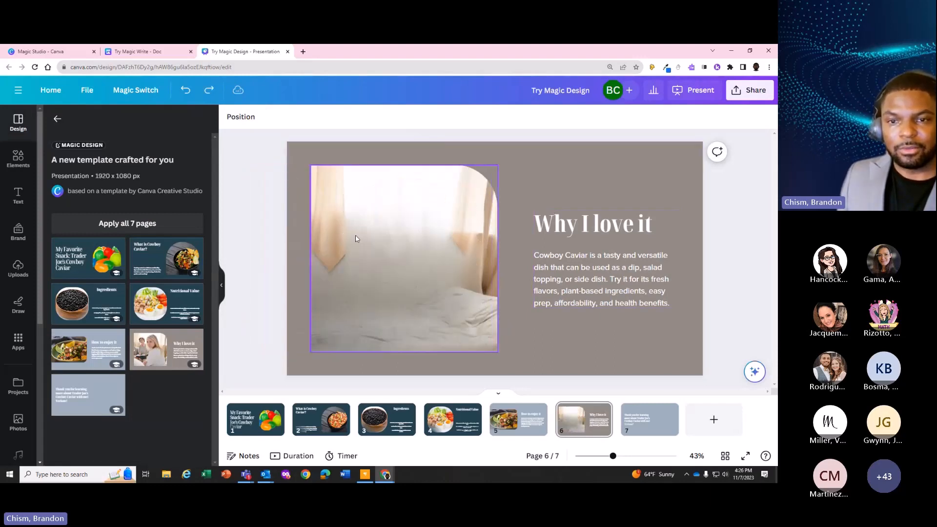
# Undo further changes back past the Cowboy Caviar pages, redo them, and reselect page 6, "Why I love it"
pyautogui.click(403, 265)
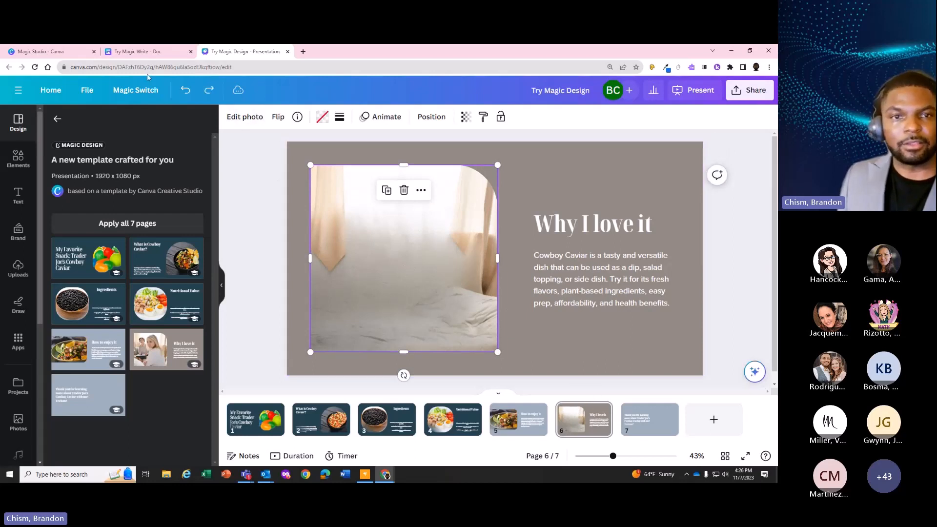
pyautogui.click(185, 93)
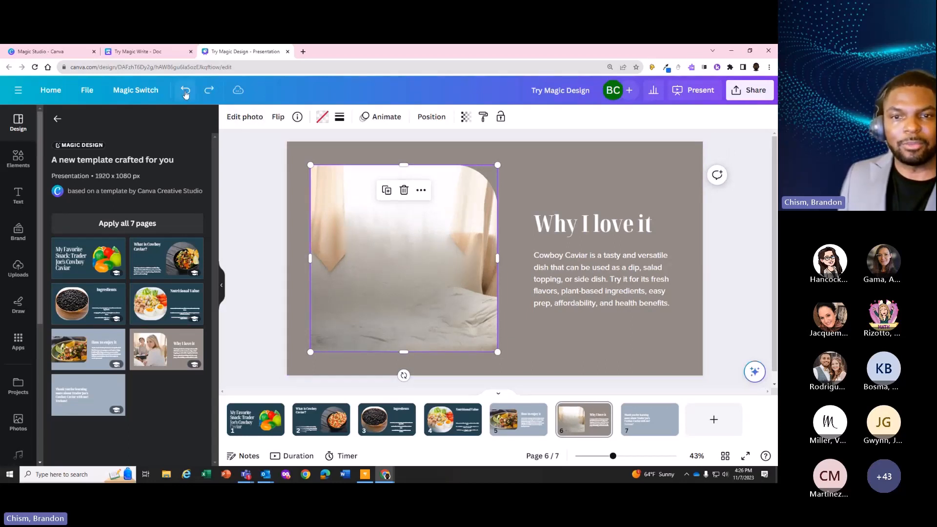
pyautogui.click(185, 93)
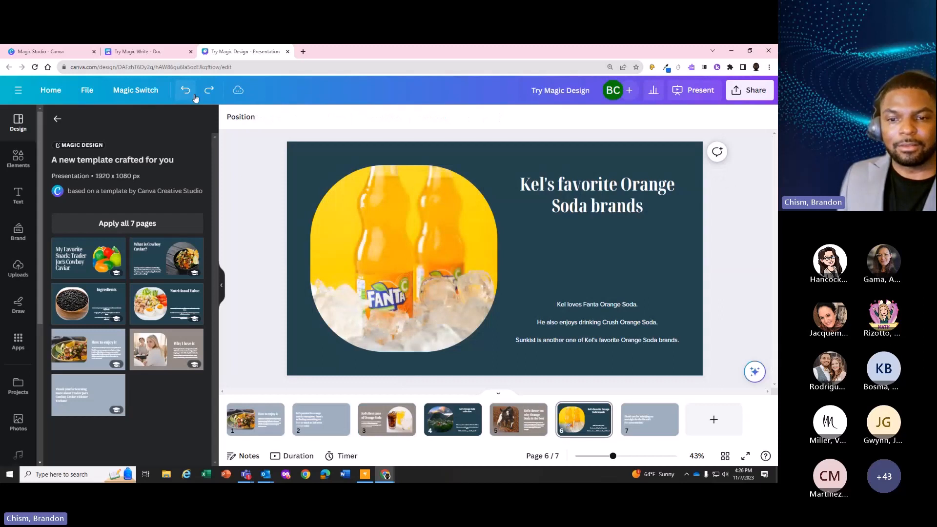
pyautogui.click(273, 177)
pyautogui.click(208, 92)
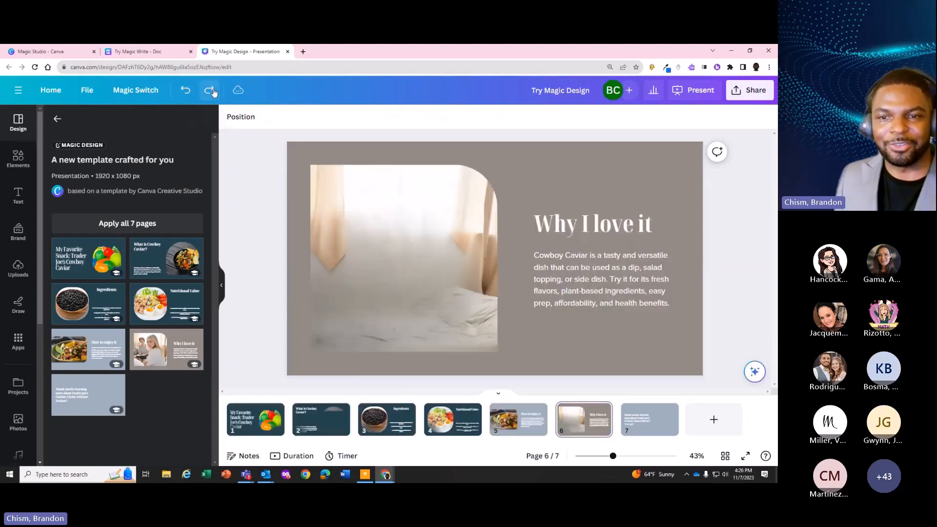
pyautogui.click(570, 412)
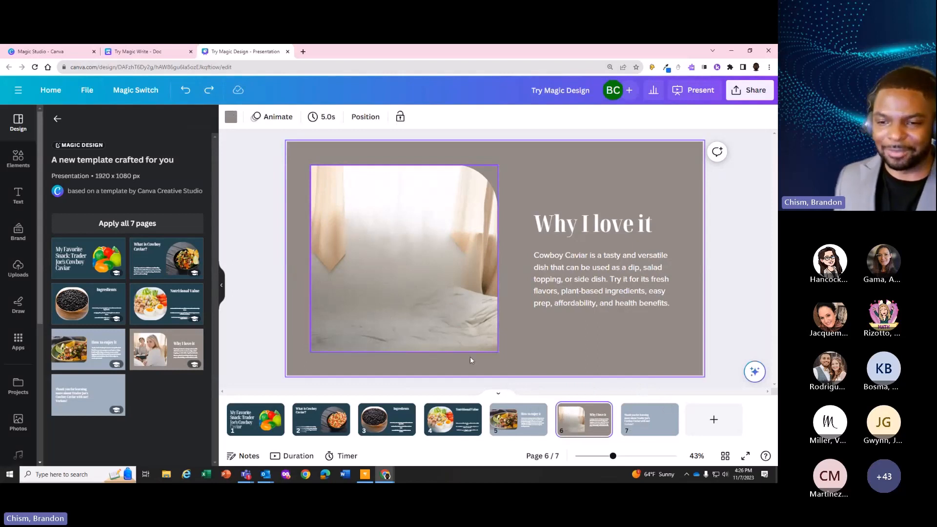
# Open page 2, "What is Cowboy Caviar?", and look through the Magic Switch options
pyautogui.click(444, 420)
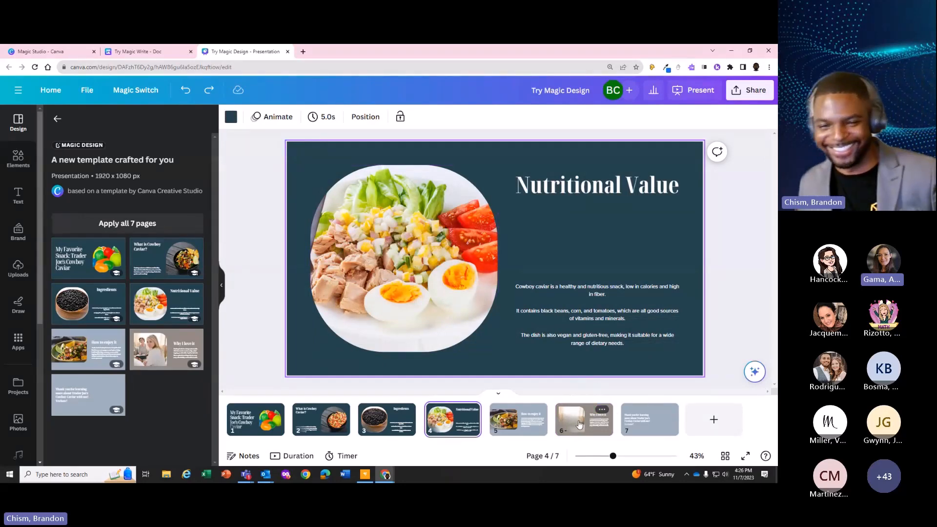
pyautogui.click(321, 418)
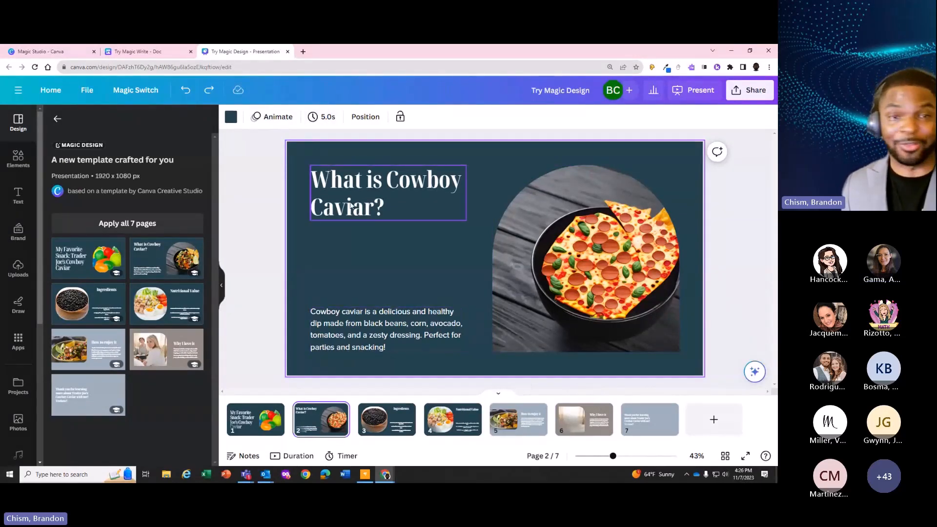
pyautogui.click(137, 98)
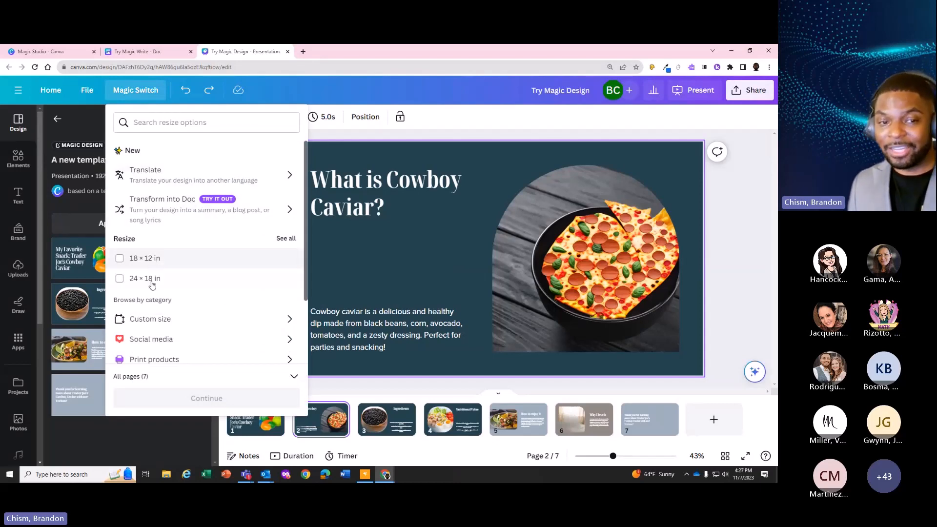
pyautogui.scroll(-2, 195, 314)
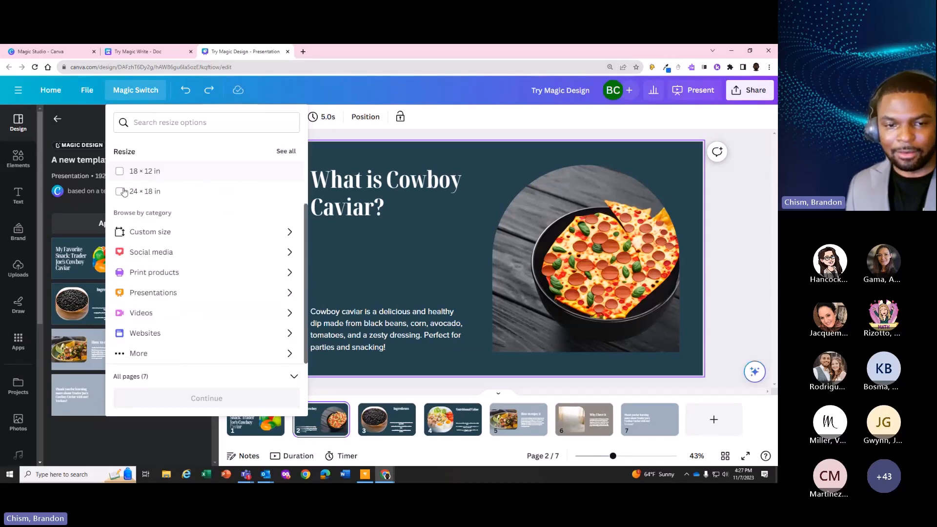
pyautogui.scroll(2, 165, 200)
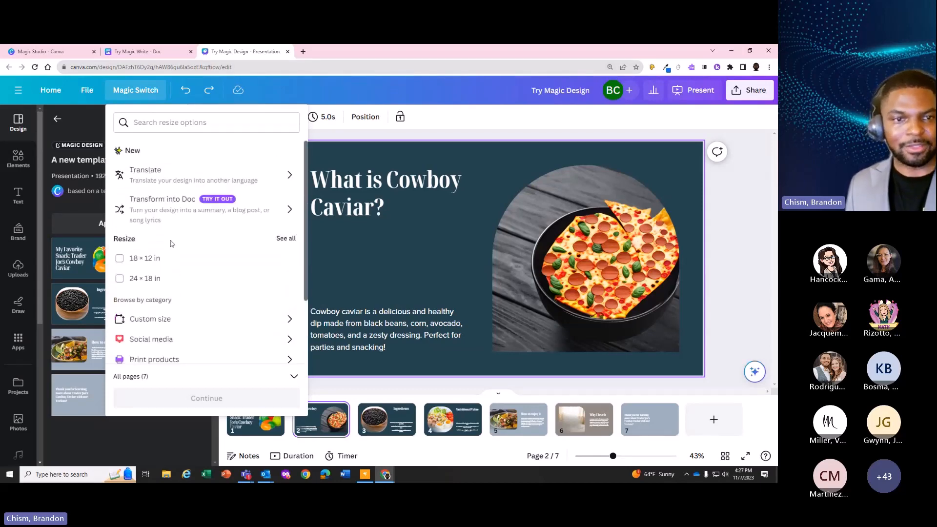
# Translate all 7 pages of the presentation into Spanish as a separate copy with Magic Switch
pyautogui.click(167, 180)
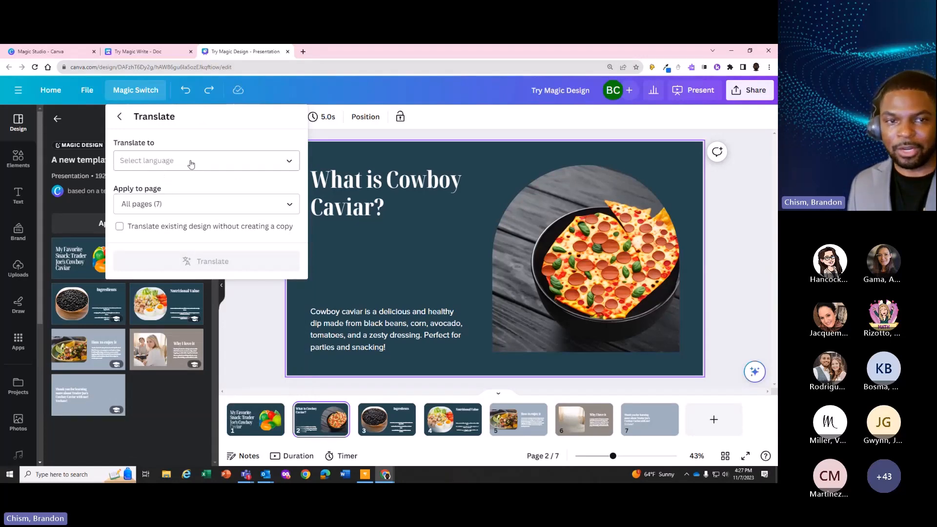
pyautogui.click(167, 164)
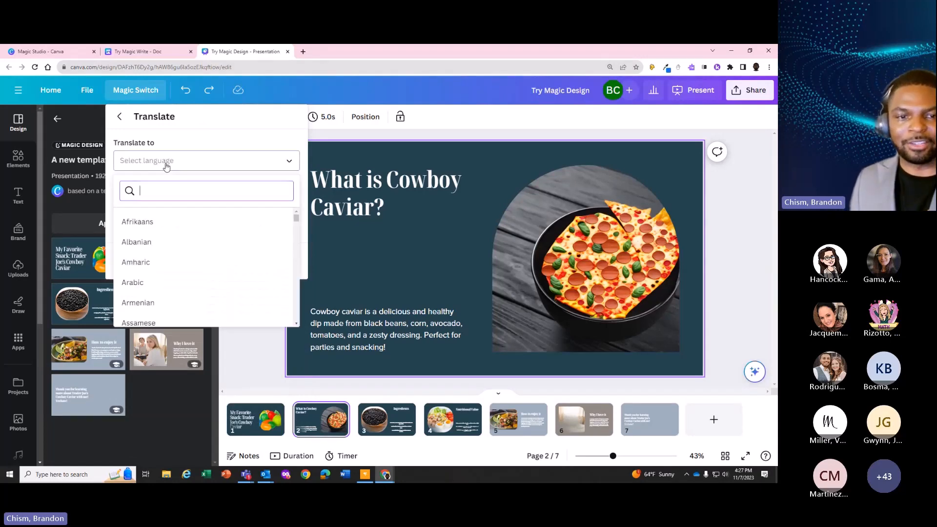
pyautogui.scroll(-20, 229, 273)
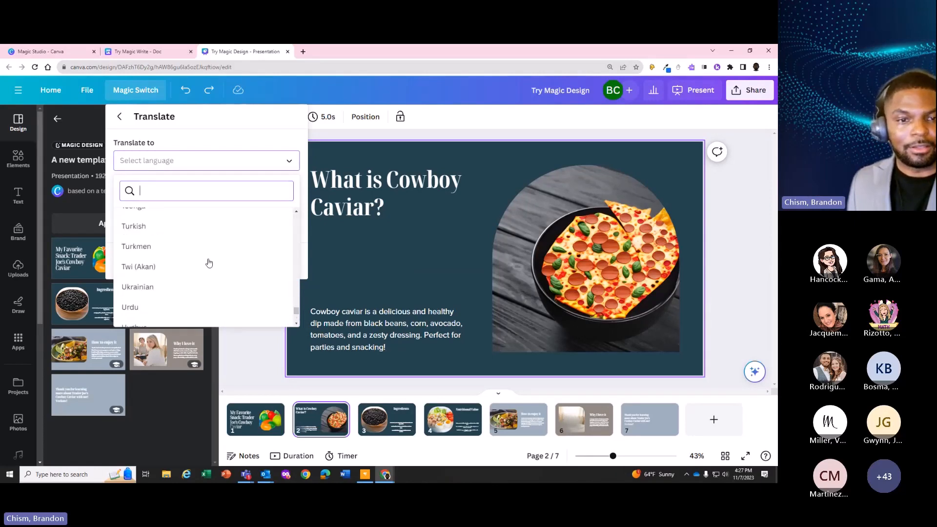
pyautogui.scroll(6, 200, 270)
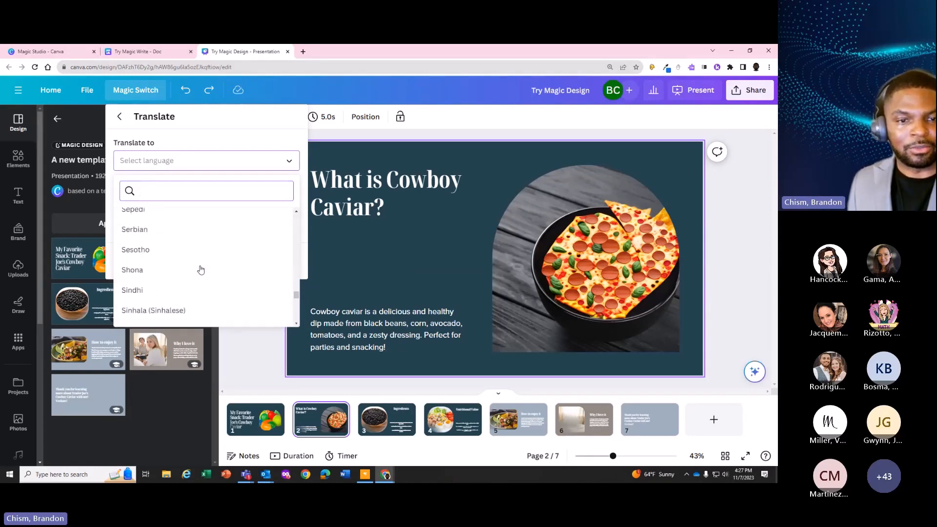
pyautogui.scroll(3, 200, 271)
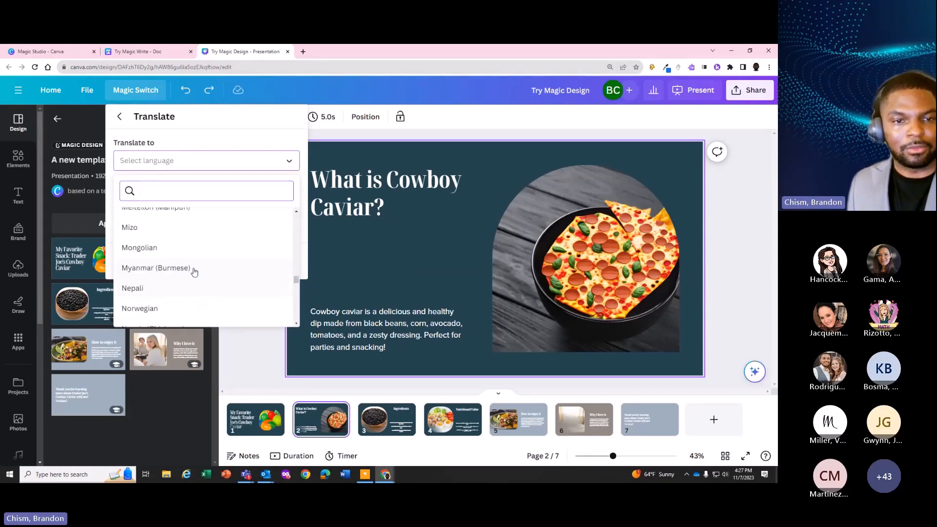
pyautogui.scroll(-4, 195, 271)
pyautogui.scroll(-4, 192, 269)
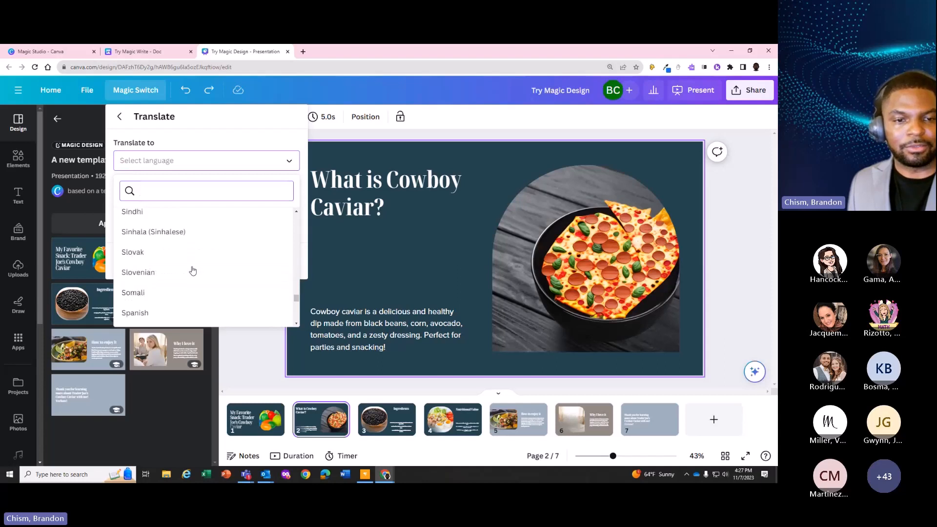
pyautogui.click(145, 271)
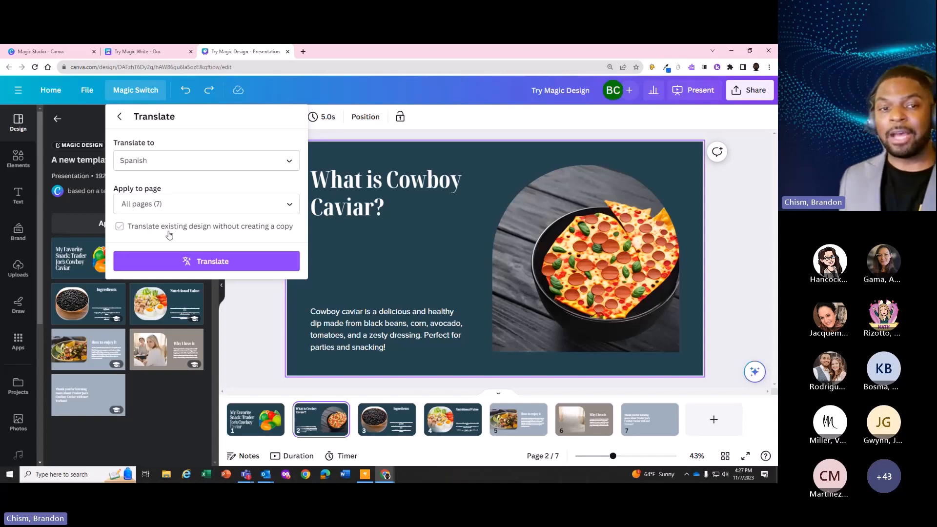
pyautogui.click(163, 270)
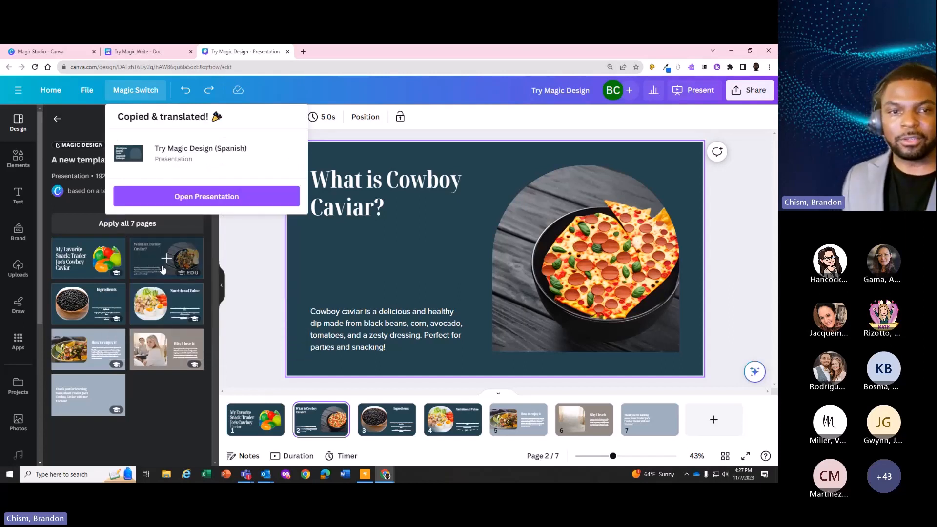
# Open the Spanish copy of the presentation to view it, and return to the original Try Magic Design presentation
pyautogui.click(191, 200)
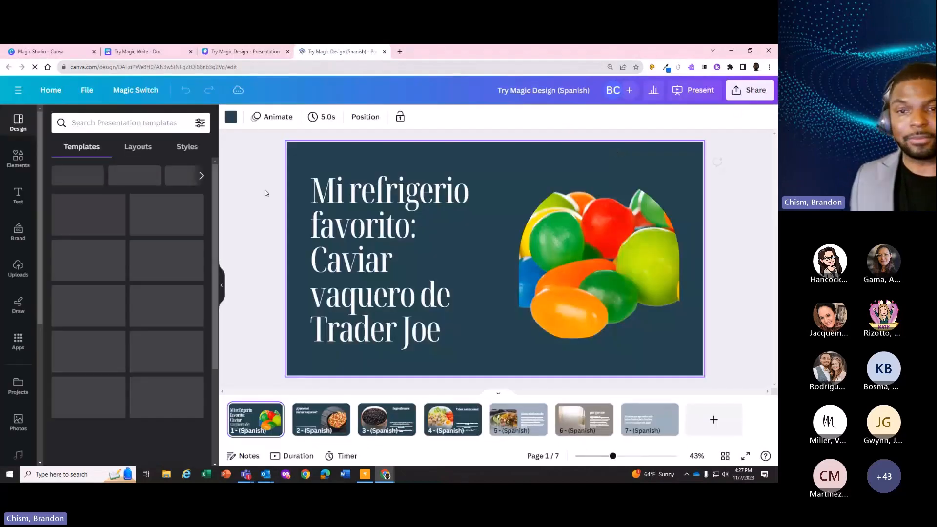
pyautogui.click(220, 50)
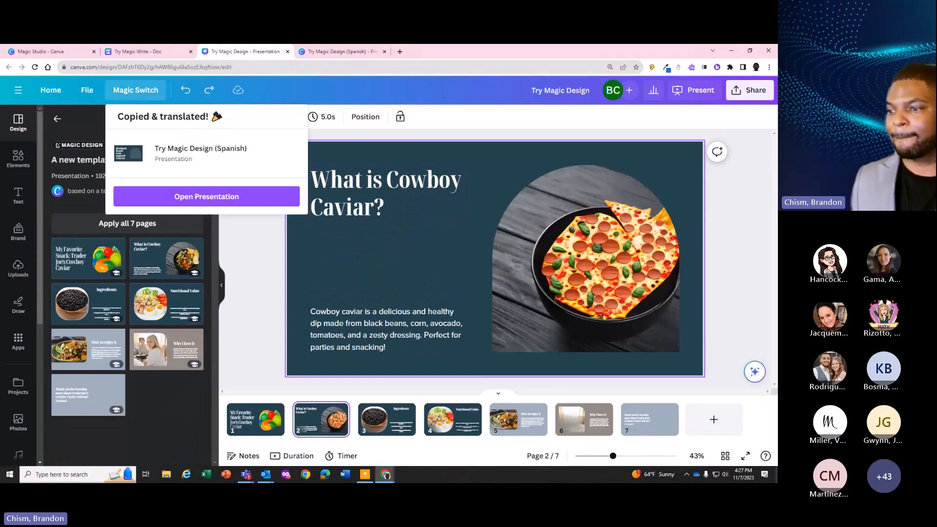
pyautogui.click(264, 263)
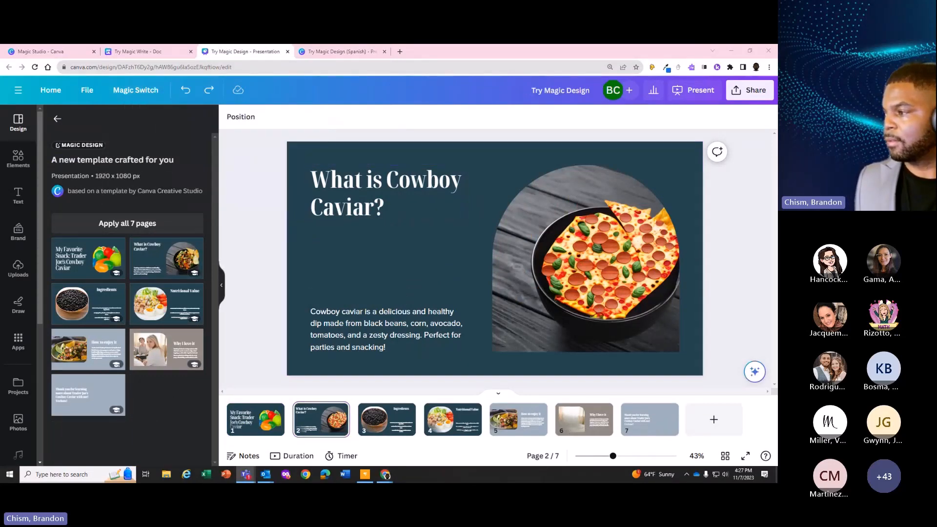
pyautogui.click(246, 199)
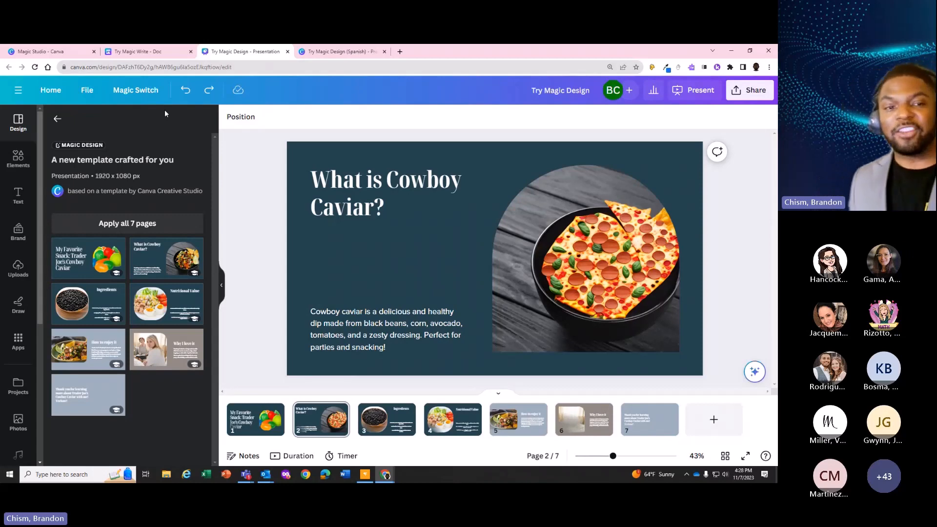
# Select the heading and body text on page 2 in turn, and view the additional options for the heading
pyautogui.click(361, 209)
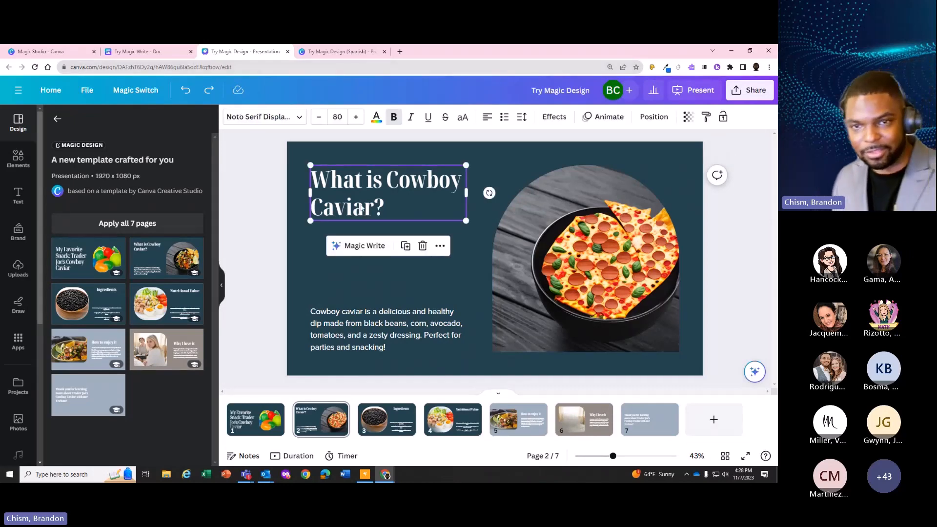
pyautogui.click(381, 317)
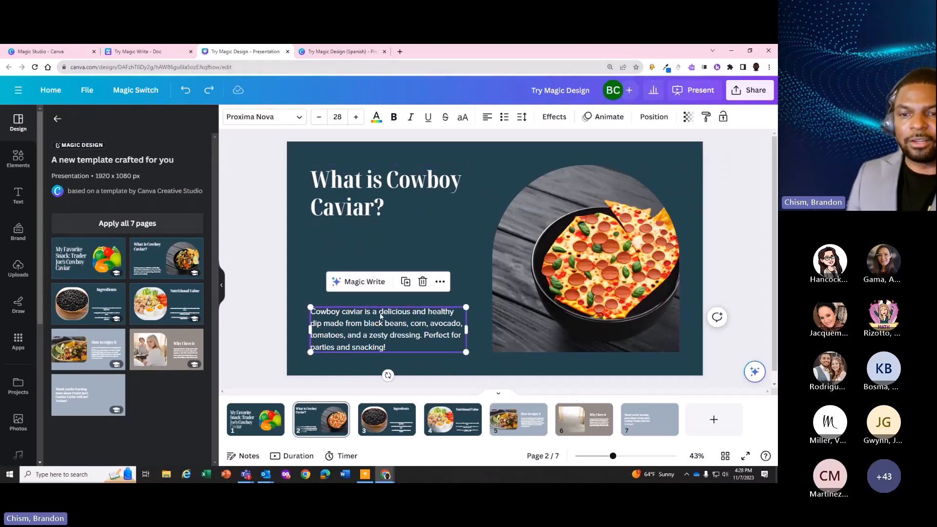
pyautogui.click(354, 191)
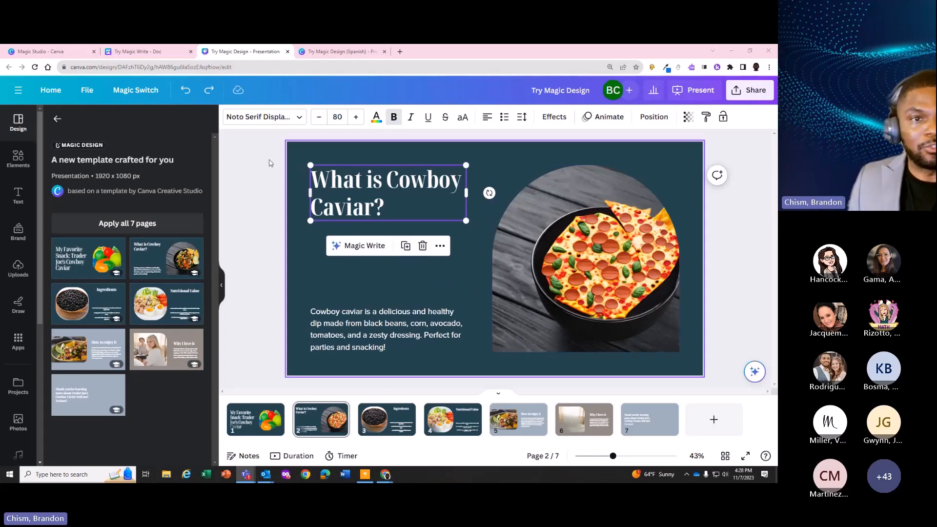
pyautogui.click(440, 245)
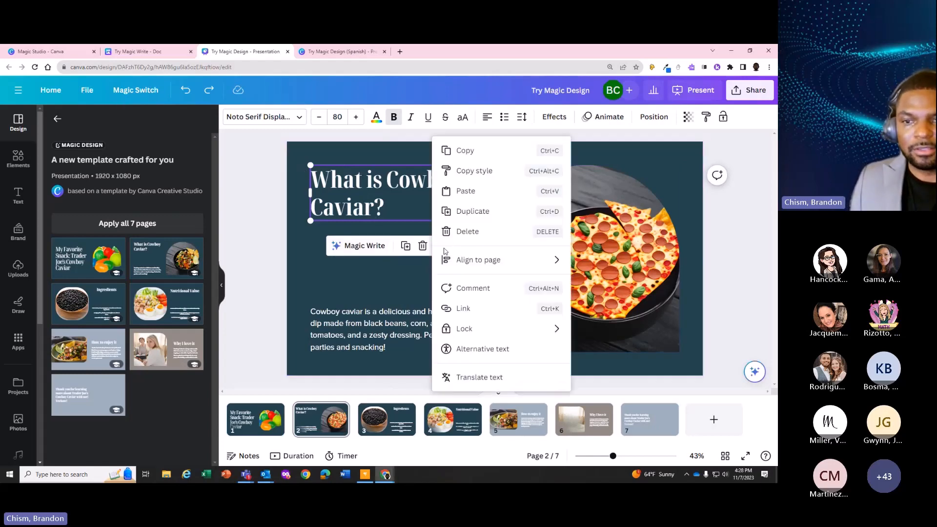
pyautogui.click(263, 284)
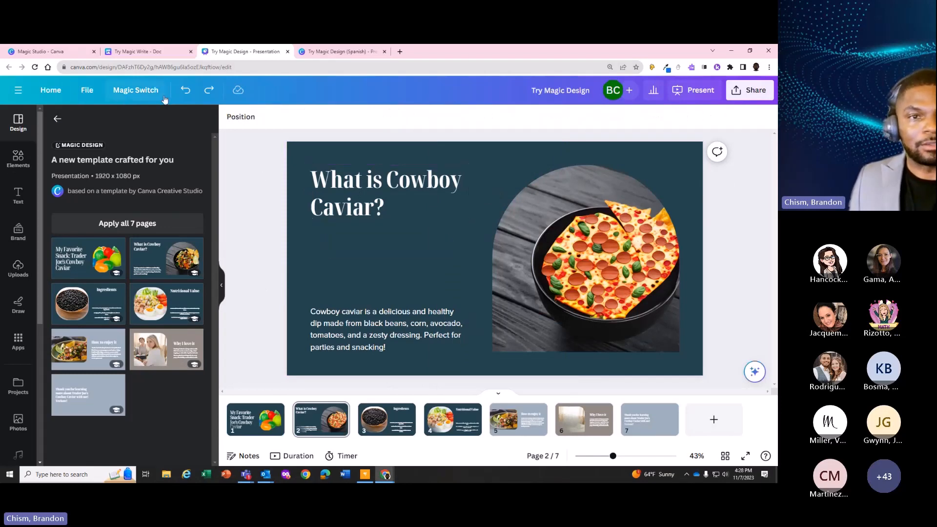
# Review the Magic Switch resize categories for the presentation and close them without choosing one
pyautogui.click(139, 90)
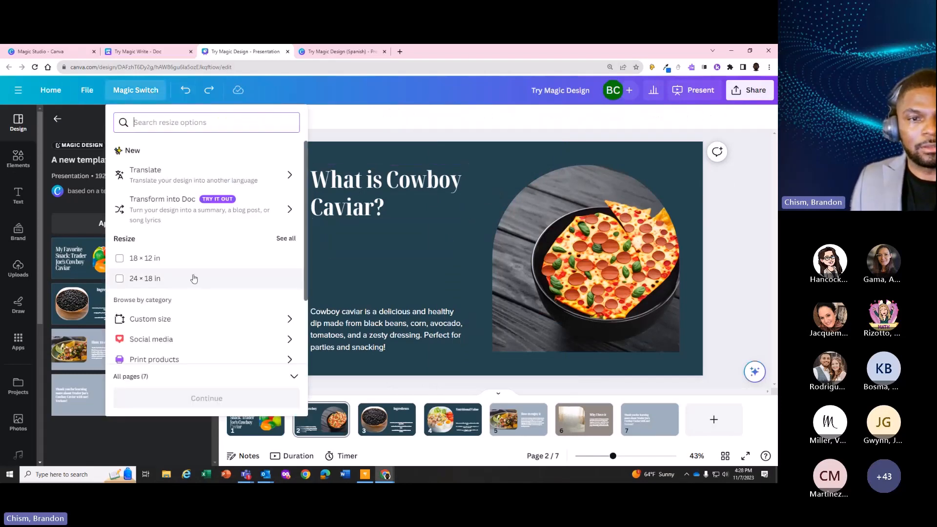
pyautogui.scroll(-2, 192, 277)
pyautogui.click(357, 152)
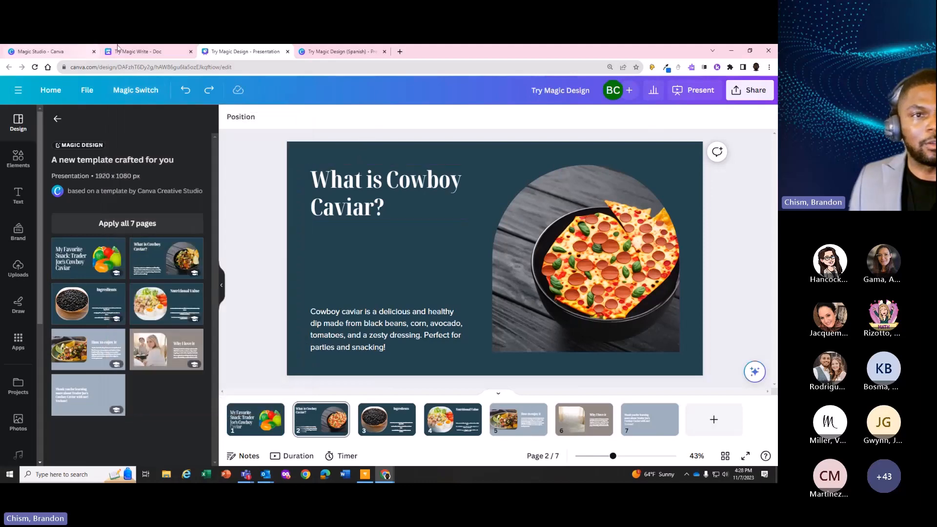
# Open the Magic Morph sample design from the Magic Studio page and select its white star
pyautogui.click(120, 49)
pyautogui.click(49, 52)
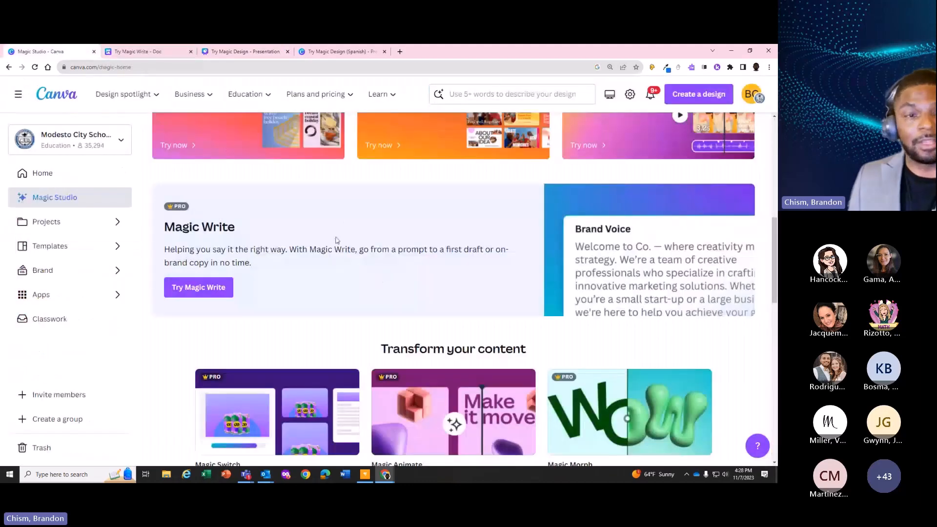
pyautogui.scroll(3, 216, 235)
pyautogui.scroll(1, 216, 235)
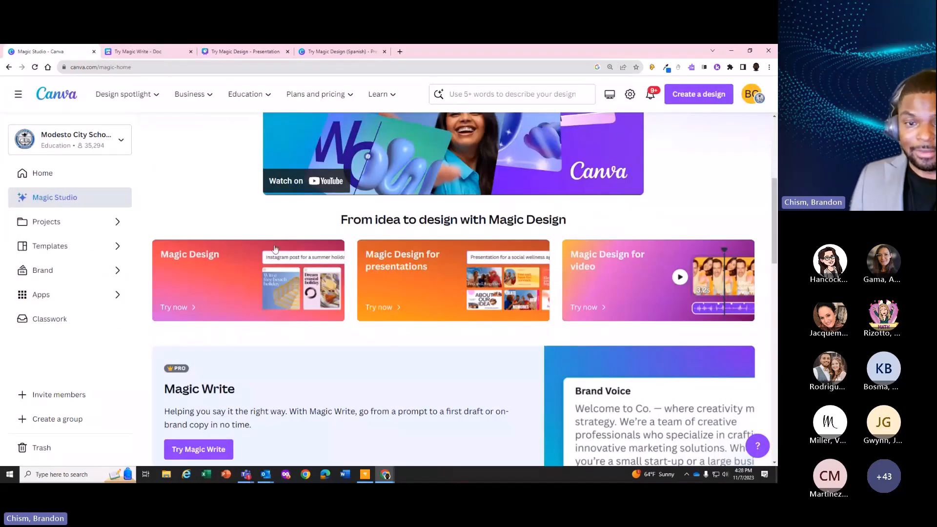
pyautogui.scroll(-4, 350, 327)
pyautogui.scroll(-3, 349, 327)
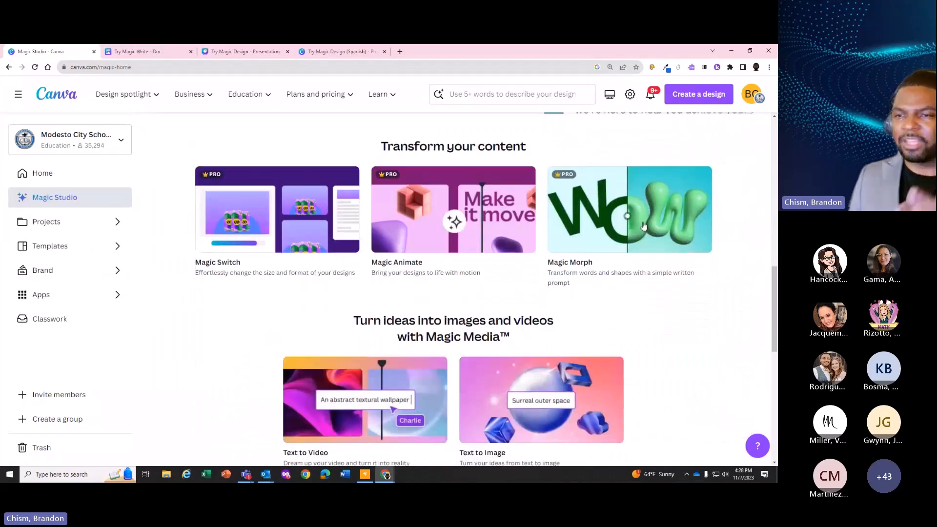
pyautogui.click(611, 217)
pyautogui.click(238, 353)
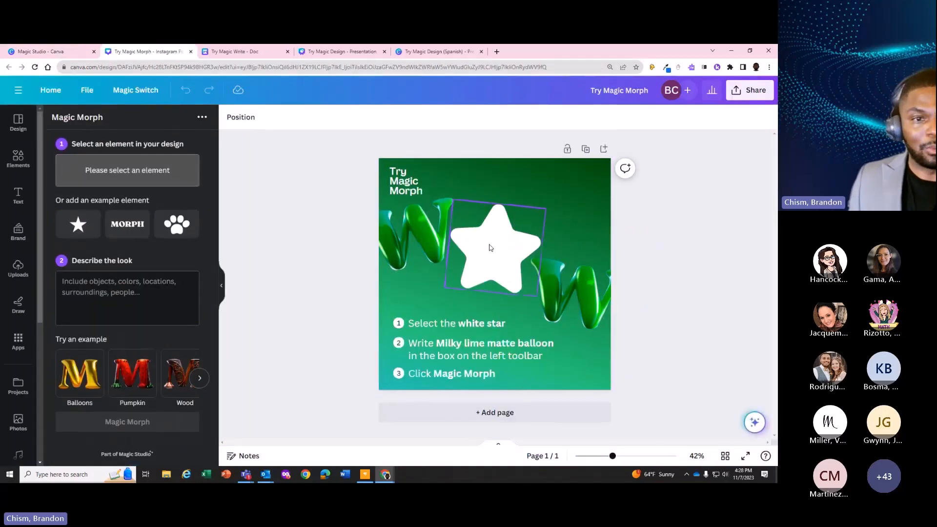
pyautogui.click(490, 247)
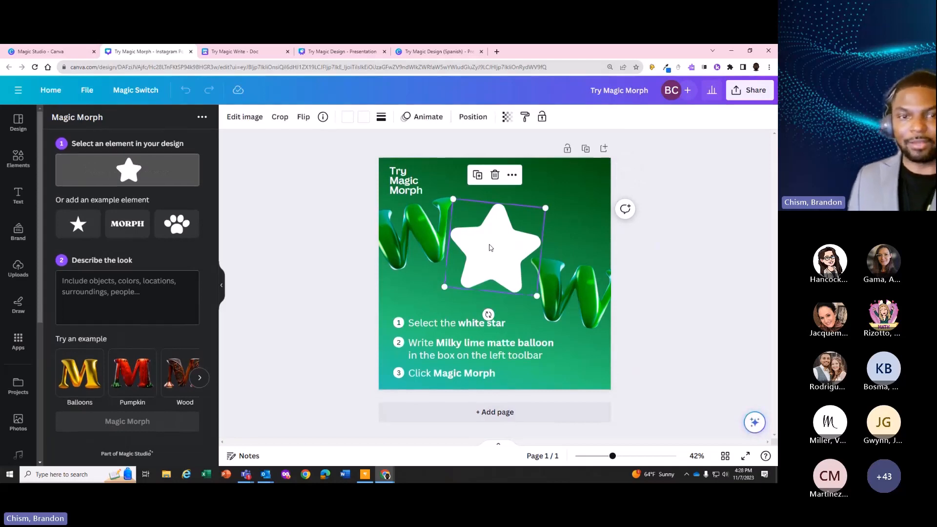
# Select the page 2 heading in the Try Magic Design presentation and find and open the Magic Morph app for it
pyautogui.click(229, 52)
pyautogui.click(318, 51)
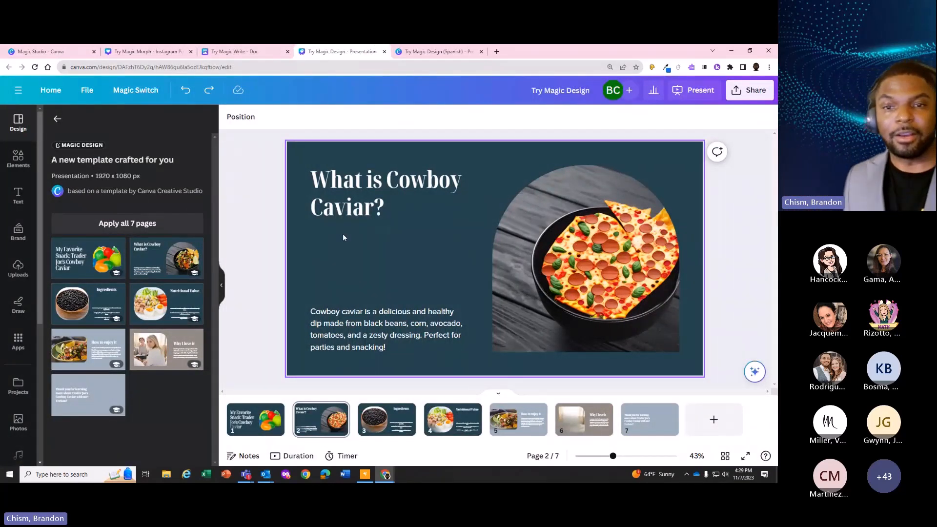
pyautogui.click(316, 213)
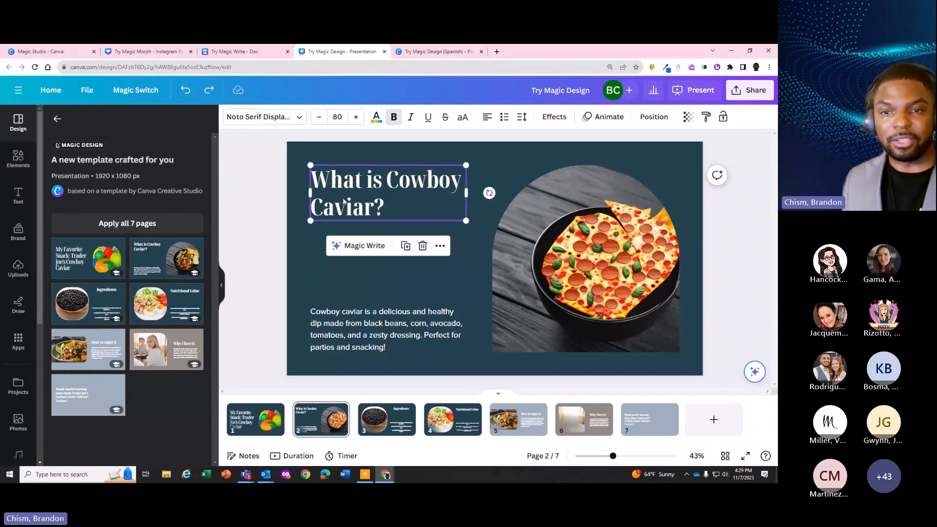
pyautogui.click(19, 350)
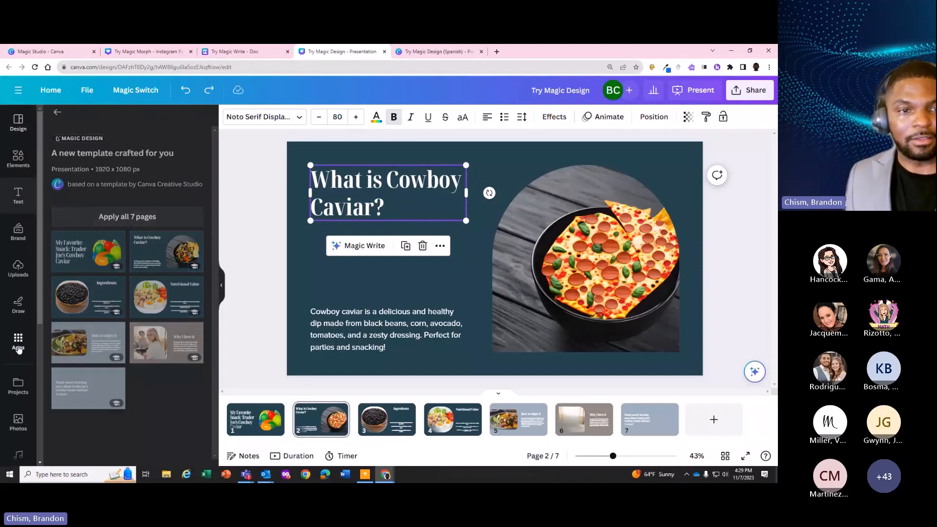
pyautogui.click(127, 121)
pyautogui.write('ma')
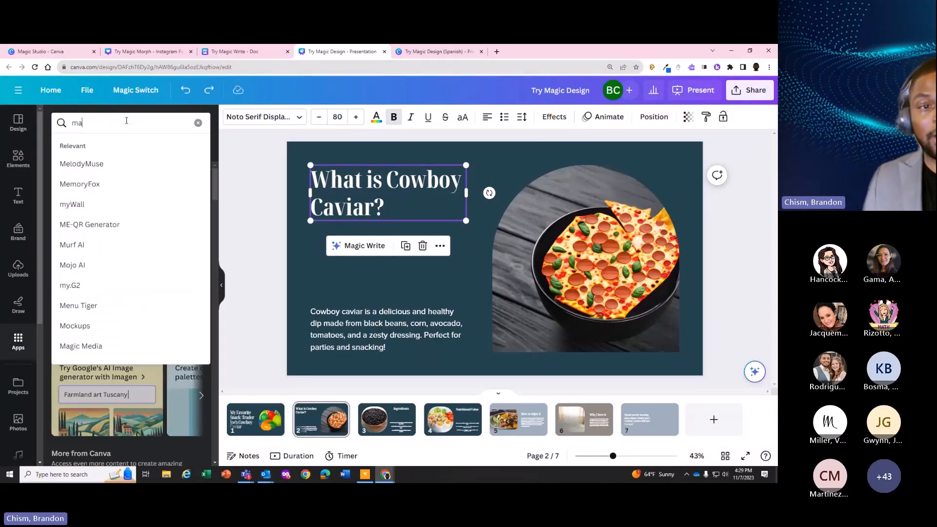
pyautogui.write('gic morph')
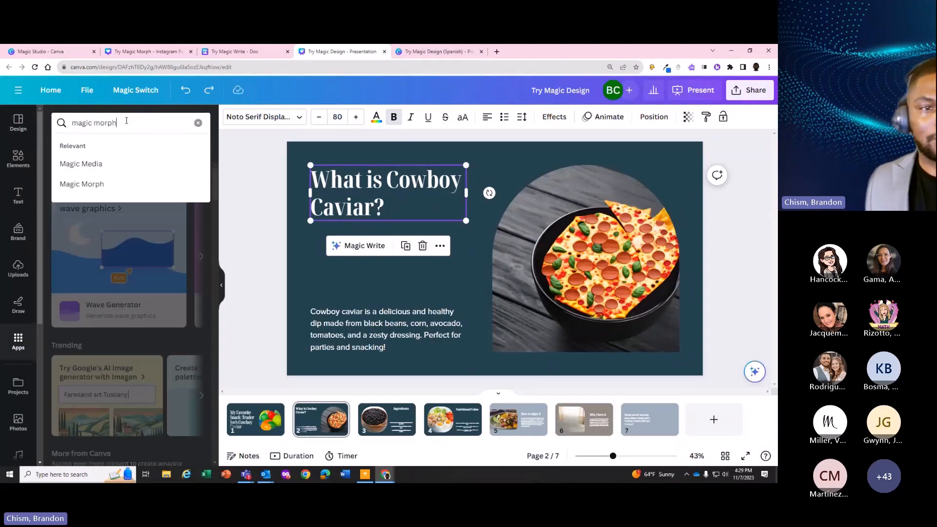
pyautogui.click(97, 165)
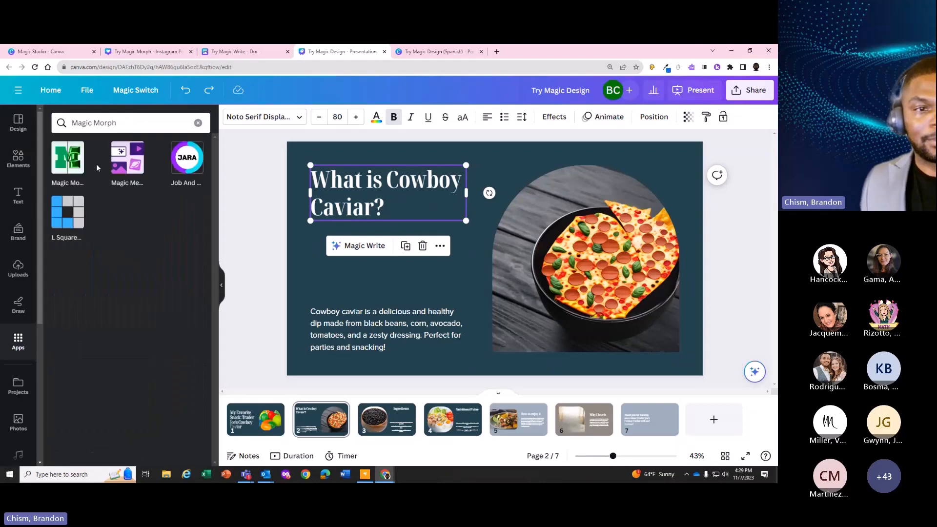
pyautogui.click(71, 160)
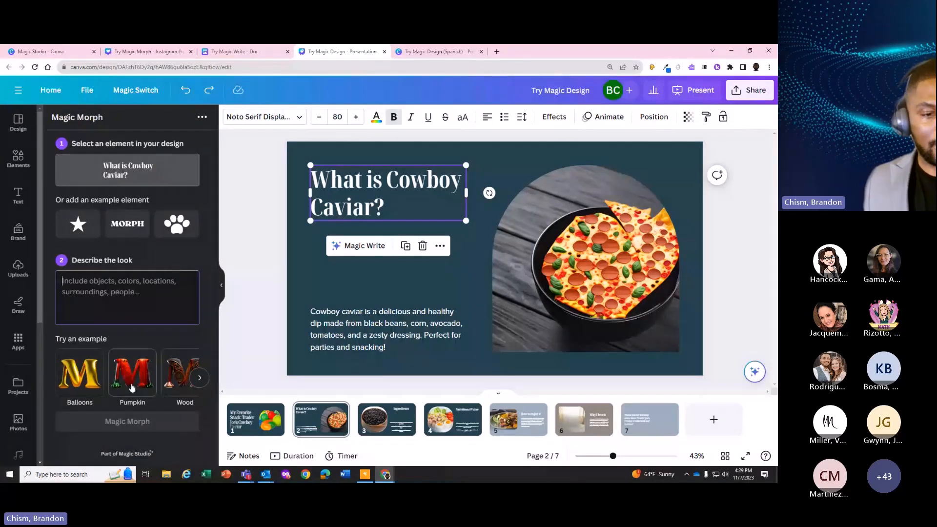
# Generate Magic Morph variations of the heading with the look described as "Diamonds"
pyautogui.click(198, 378)
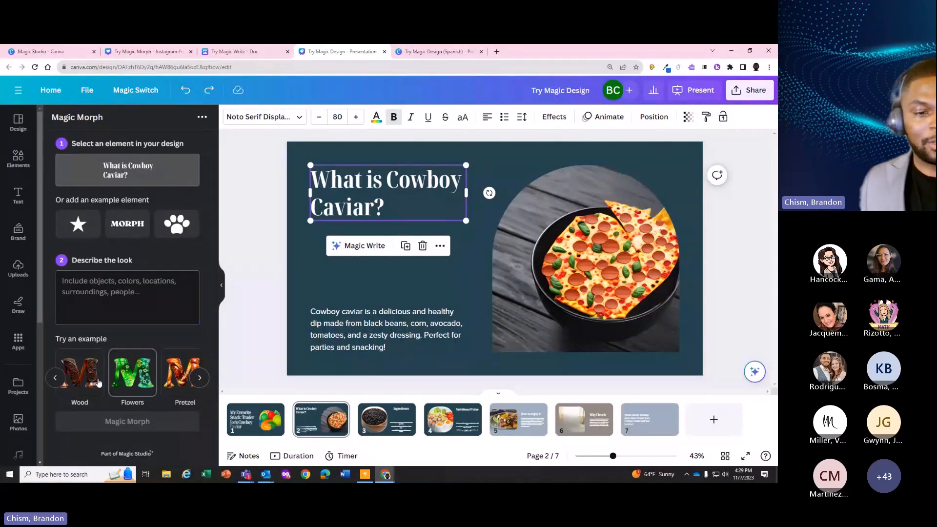
pyautogui.click(95, 300)
pyautogui.write('Diamonds')
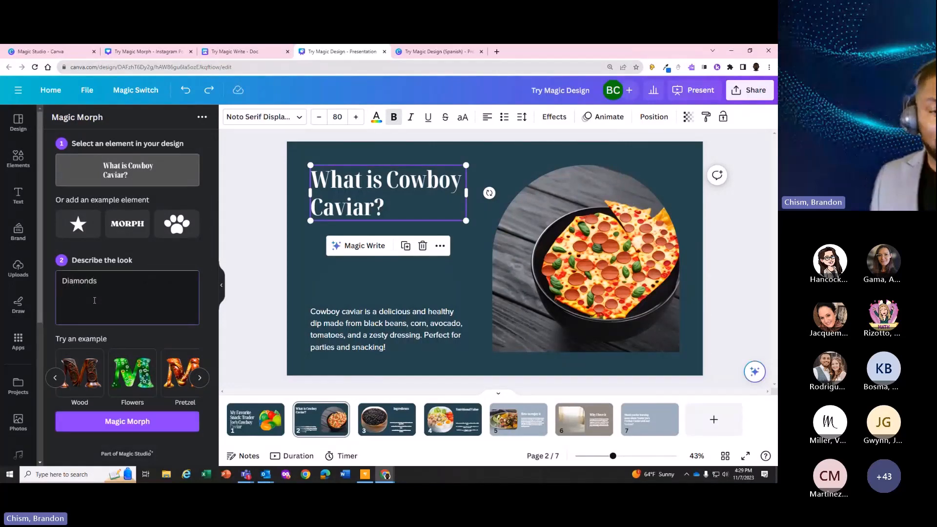
pyautogui.click(138, 424)
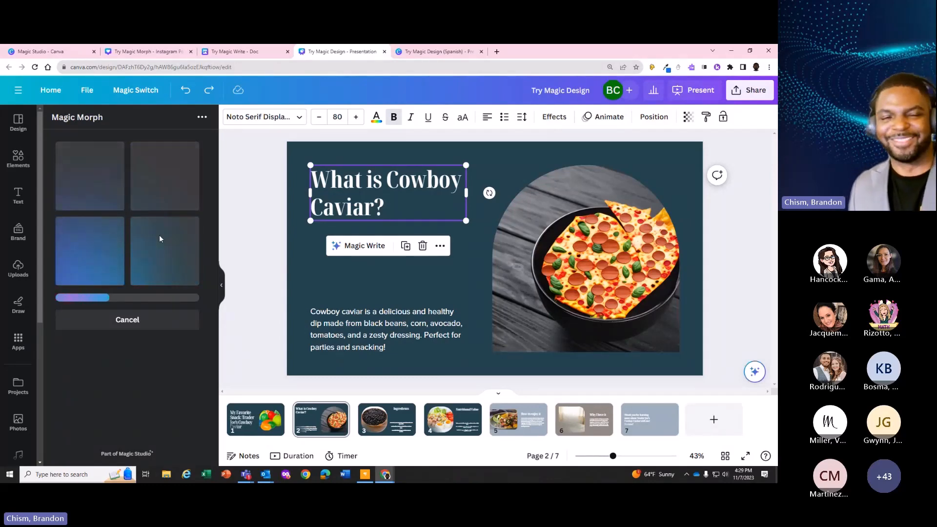
# Try the first diamond variation of the heading on page 2, enlarging and repositioning it, and remove it from the slide
pyautogui.click(101, 189)
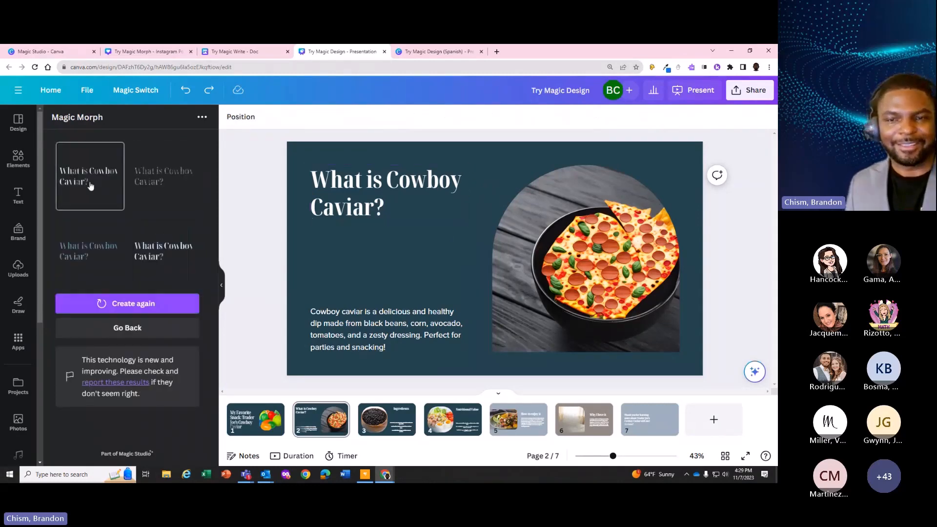
pyautogui.moveTo(440, 250); pyautogui.dragTo(334, 256)
pyautogui.moveTo(480, 302); pyautogui.dragTo(684, 387)
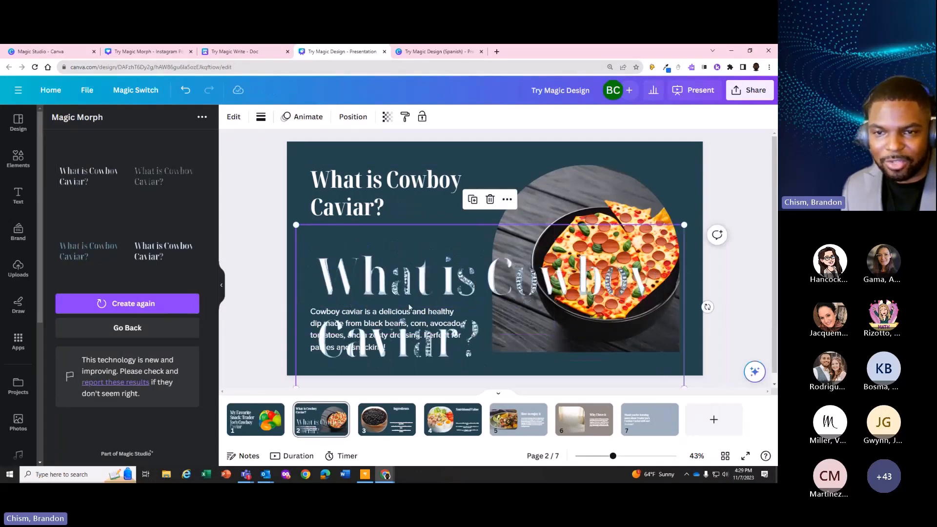
pyautogui.moveTo(413, 285); pyautogui.dragTo(384, 246)
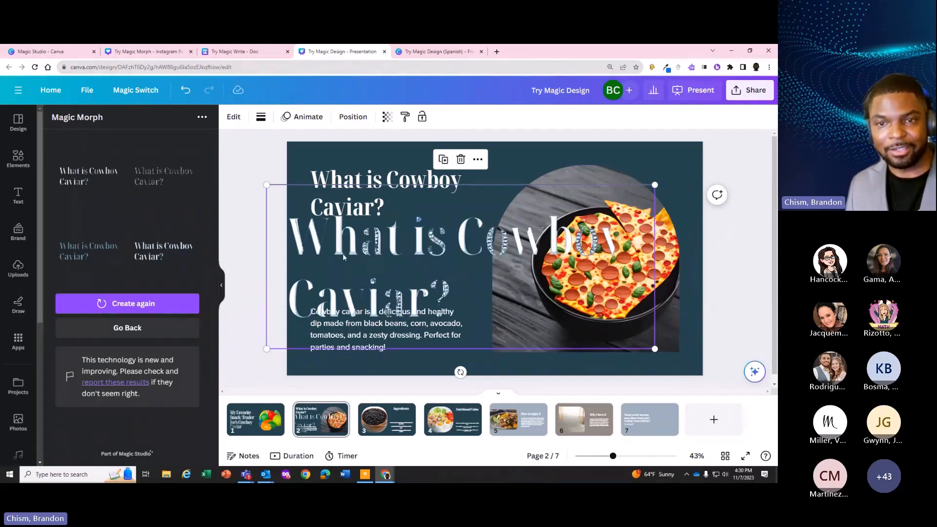
pyautogui.hotkey('ctrl', 'z')
pyautogui.press('Delete')
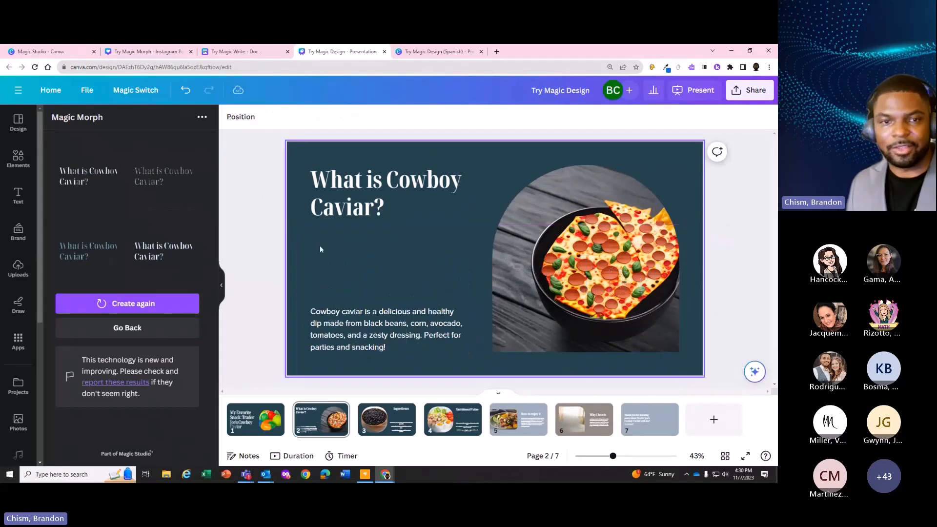
# Try the second diamond variation of the heading on page 2, enlarged across the slide, and delete it
pyautogui.click(170, 181)
pyautogui.moveTo(475, 244); pyautogui.dragTo(380, 255)
pyautogui.moveTo(491, 230); pyautogui.dragTo(710, 113)
pyautogui.moveTo(422, 256); pyautogui.dragTo(379, 279)
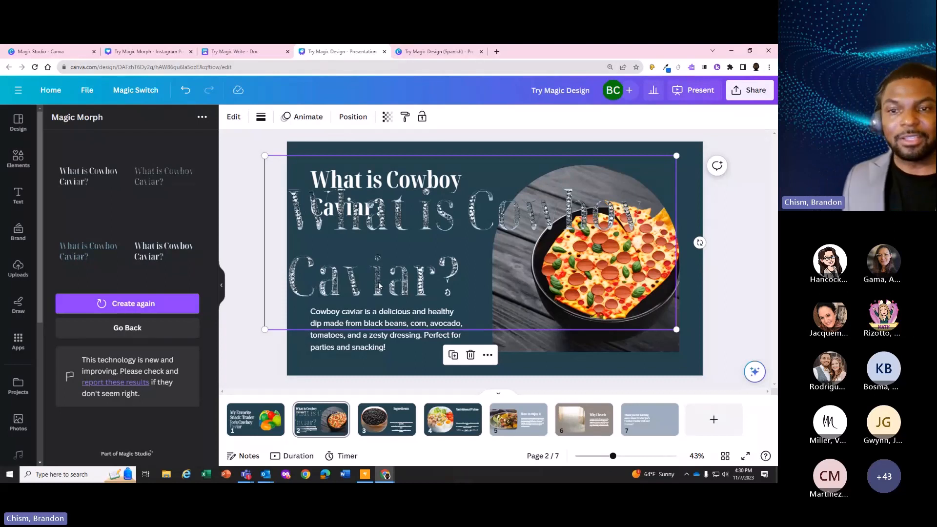
pyautogui.moveTo(356, 271); pyautogui.dragTo(369, 269)
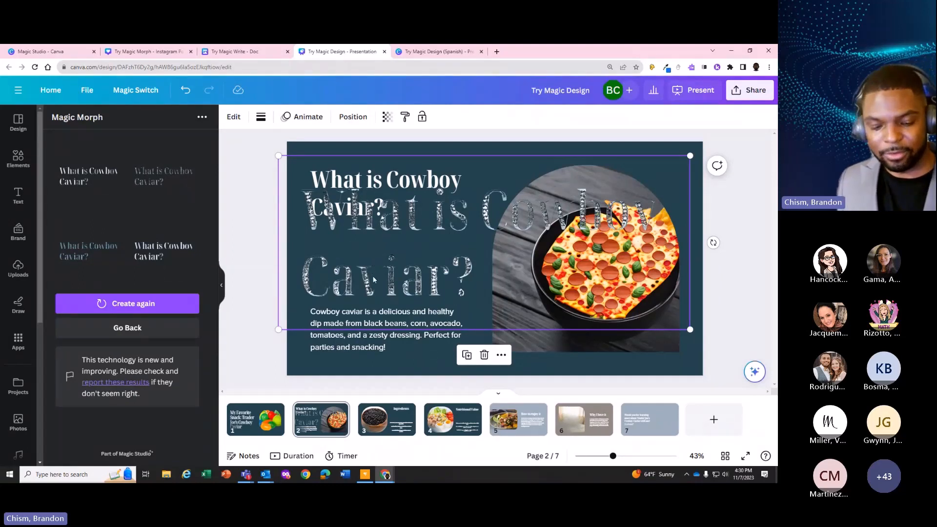
pyautogui.click(484, 355)
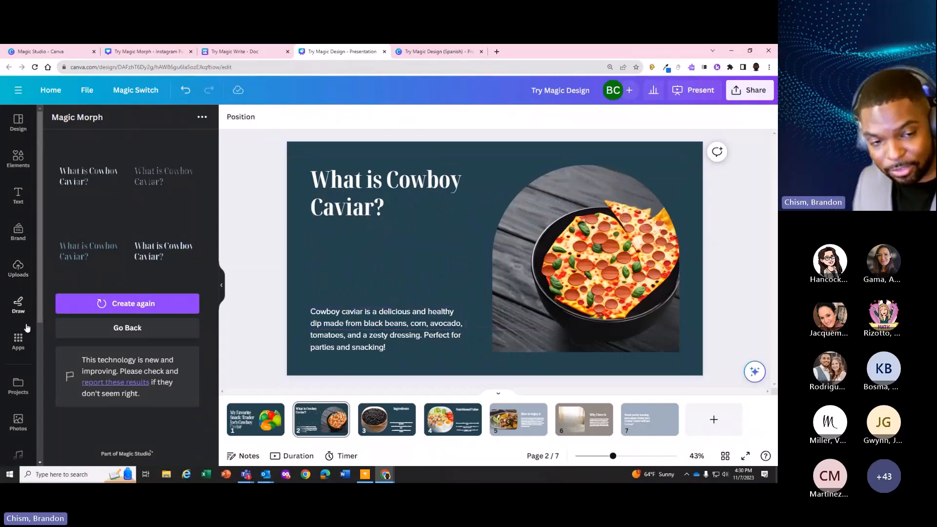
# Find the AI image generator among the design elements and open it to generate a custom image
pyautogui.scroll(-1, 21, 323)
pyautogui.scroll(1, 21, 323)
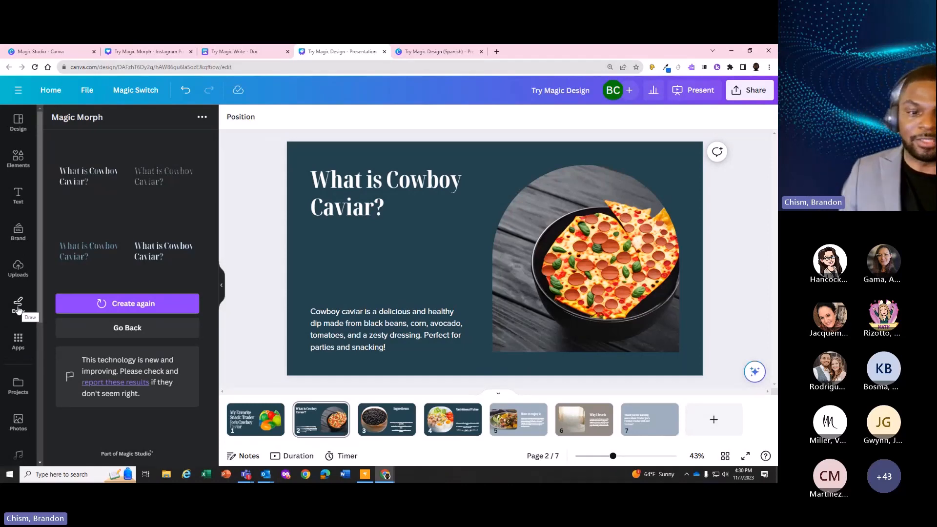
pyautogui.scroll(-6, 18, 312)
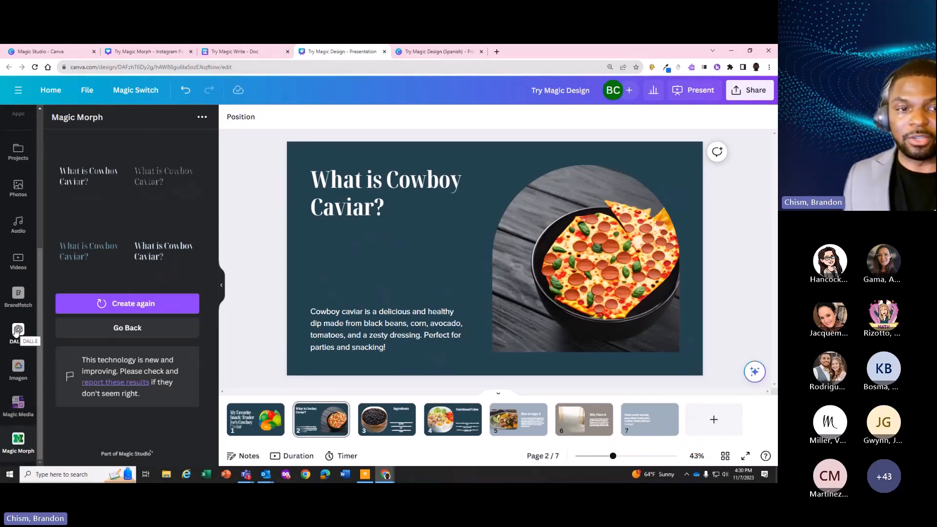
pyautogui.scroll(6, 18, 331)
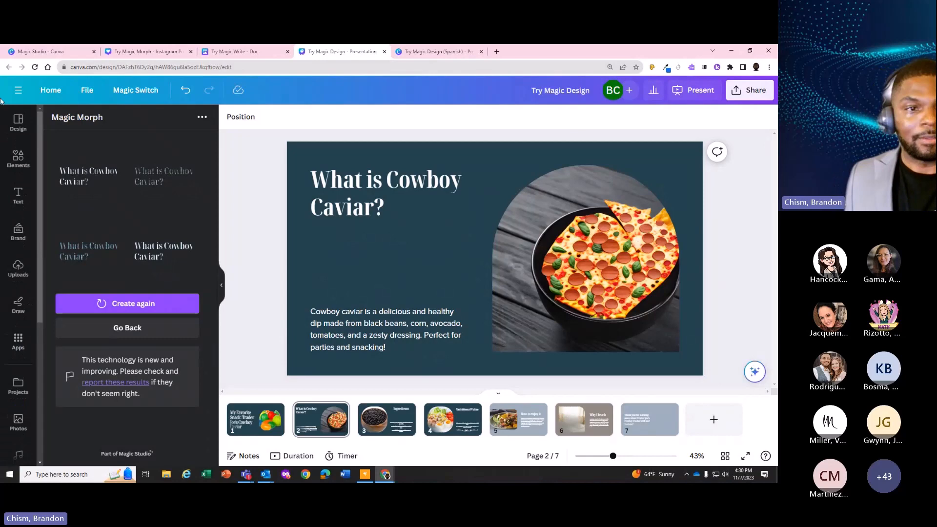
pyautogui.click(20, 123)
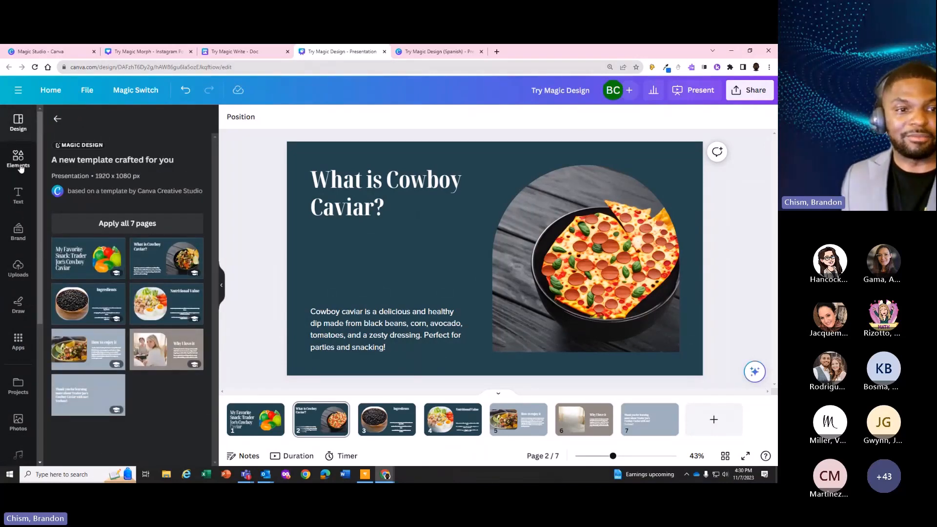
pyautogui.click(18, 195)
pyautogui.click(18, 159)
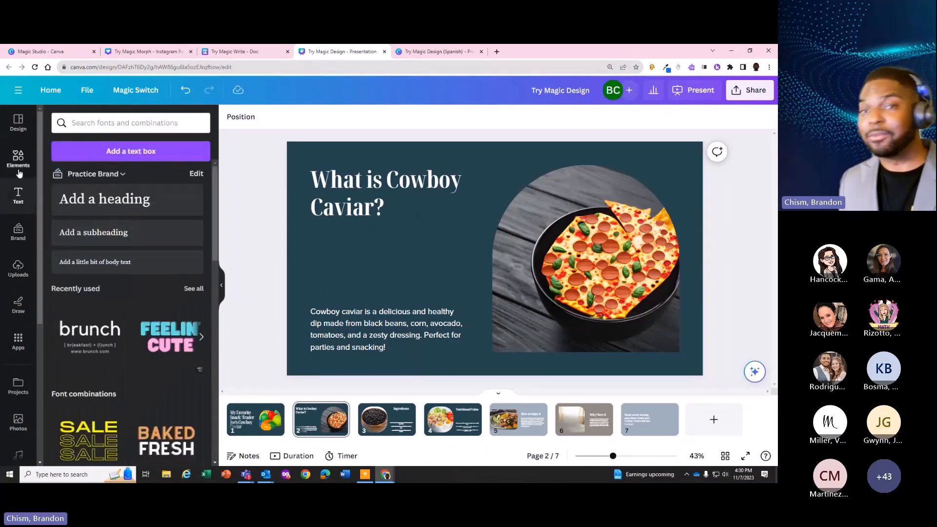
pyautogui.scroll(-2, 109, 347)
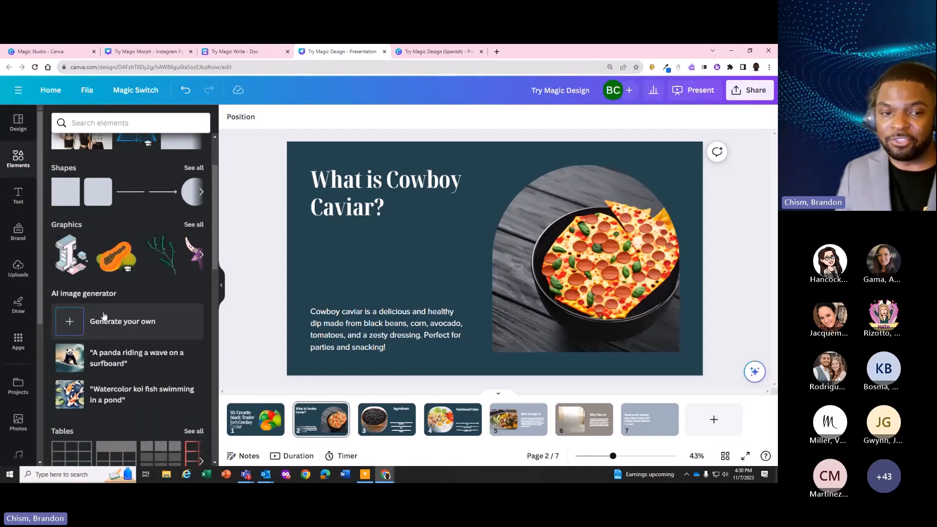
pyautogui.click(81, 324)
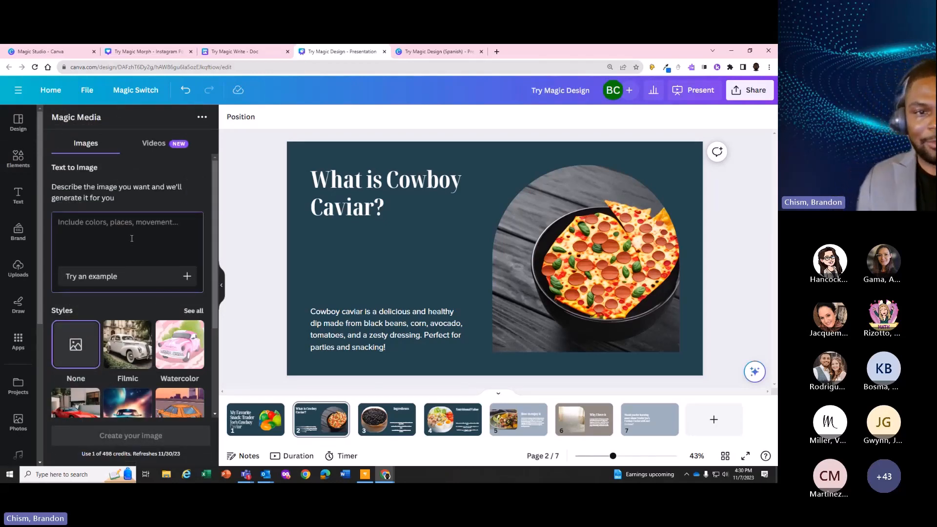
# Generate images from the prompt "Horse eating cowboy caviar." and replace the pizza photo in page 2's arched frame with the first result
pyautogui.write('Ho')
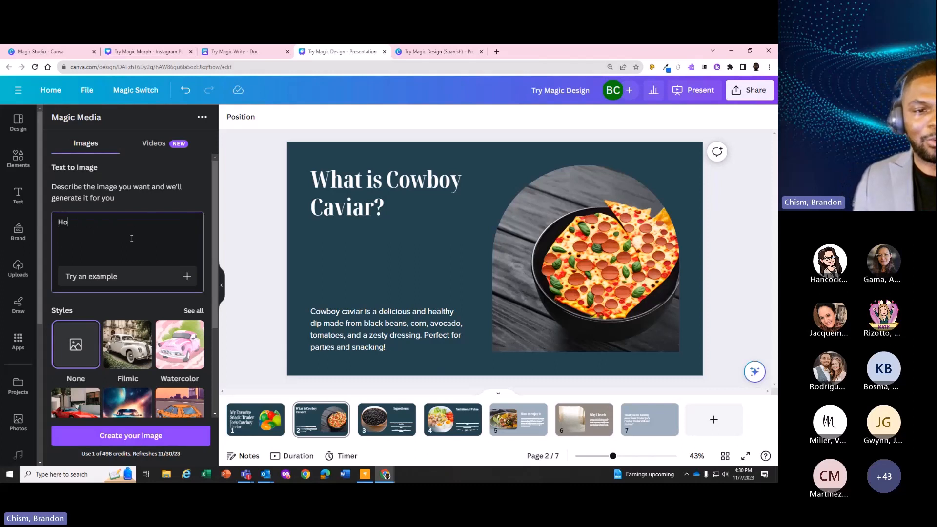
pyautogui.write('rse eating co')
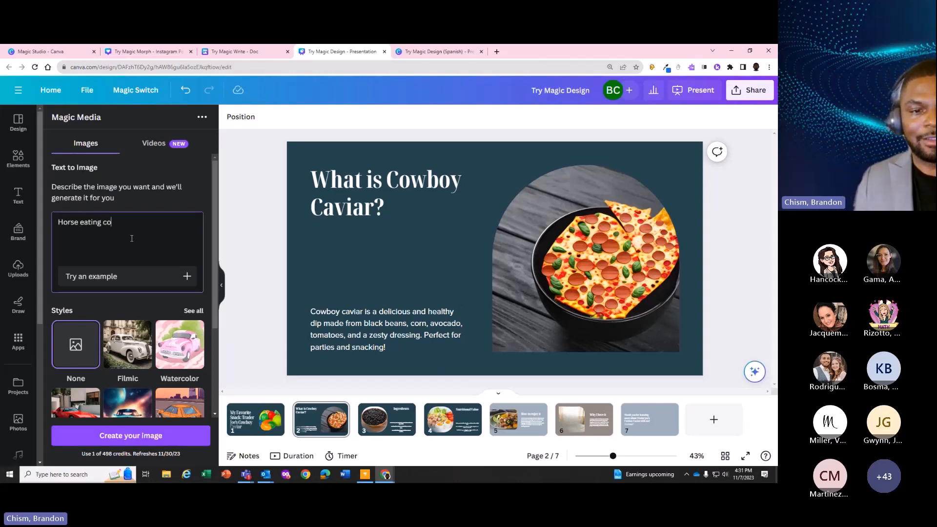
pyautogui.write('wboy caviar.')
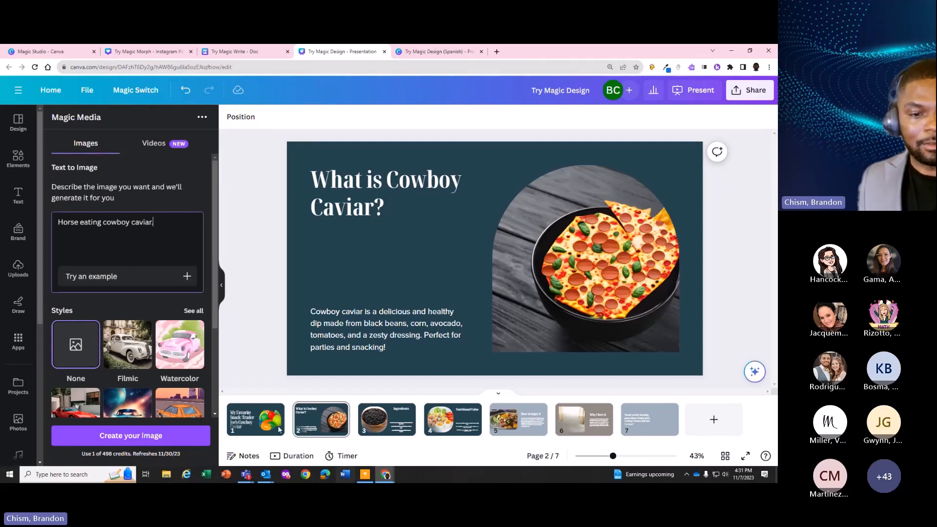
pyautogui.click(156, 438)
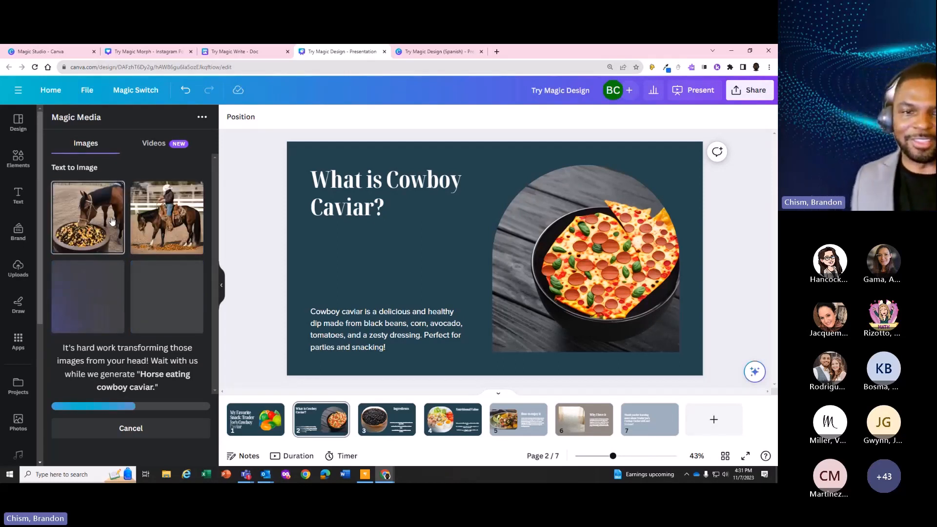
pyautogui.click(110, 221)
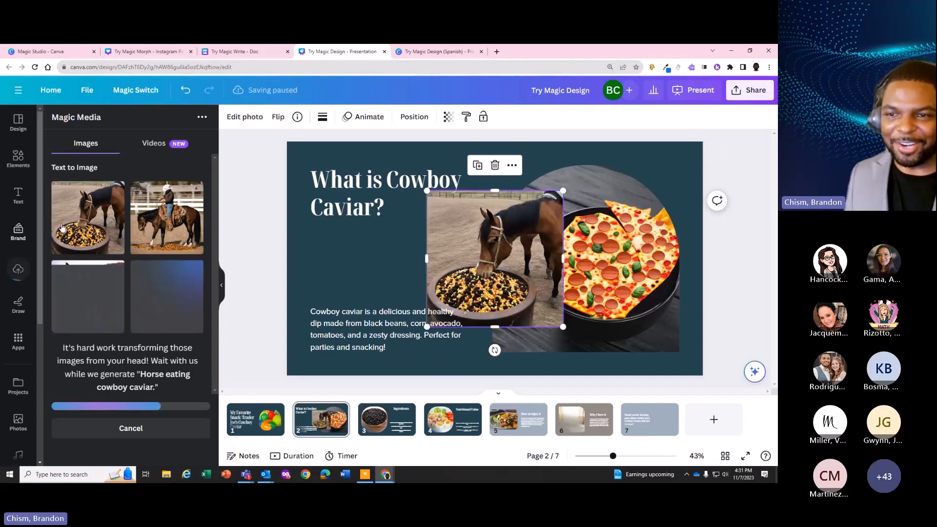
pyautogui.moveTo(523, 256); pyautogui.dragTo(534, 264)
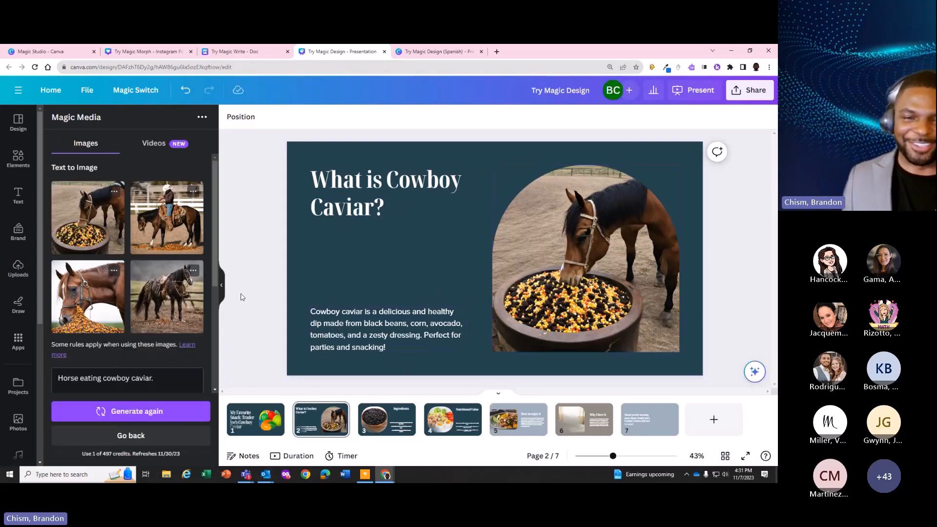
# Check the video generation option in Magic Media and return to its image generator
pyautogui.click(167, 143)
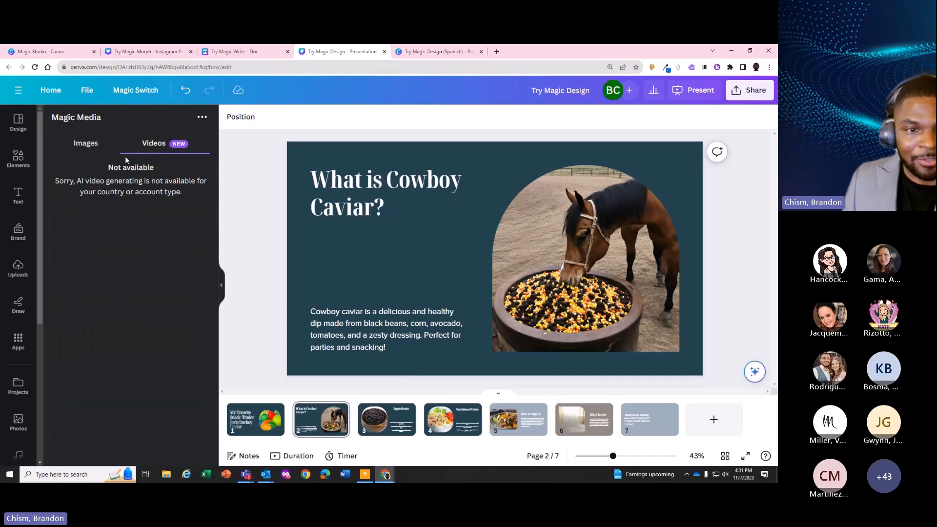
pyautogui.click(85, 143)
pyautogui.click(163, 142)
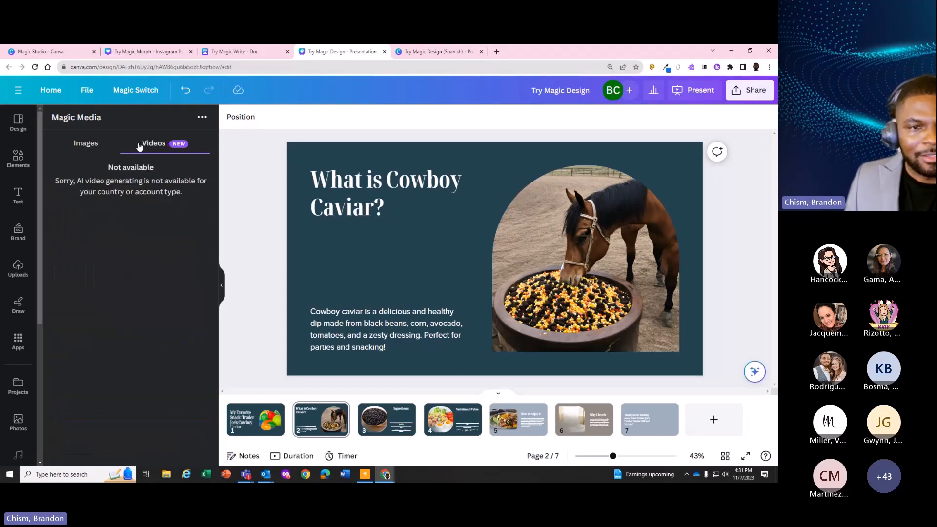
pyautogui.click(84, 143)
# Review the Text to Video introduction on the Magic Studio page, close it and go back to the Magic Design tools
pyautogui.click(59, 50)
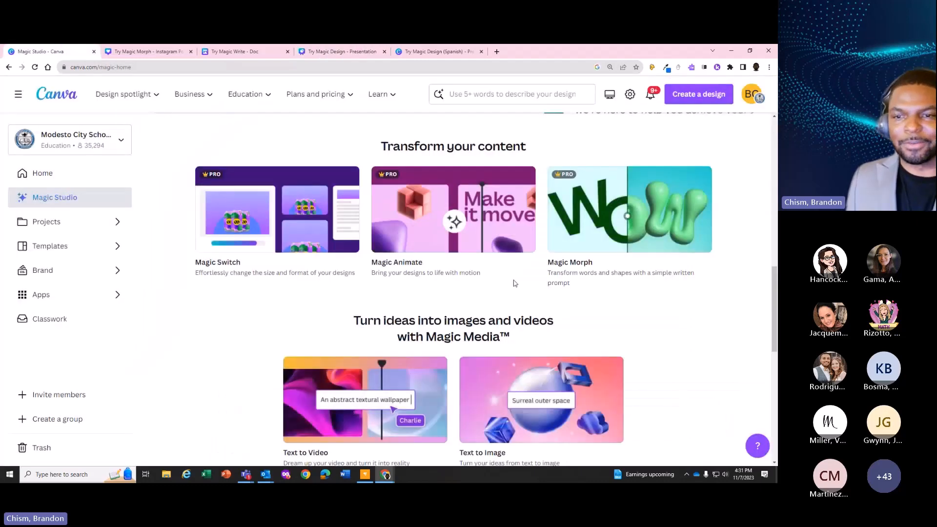
pyautogui.scroll(-3, 442, 307)
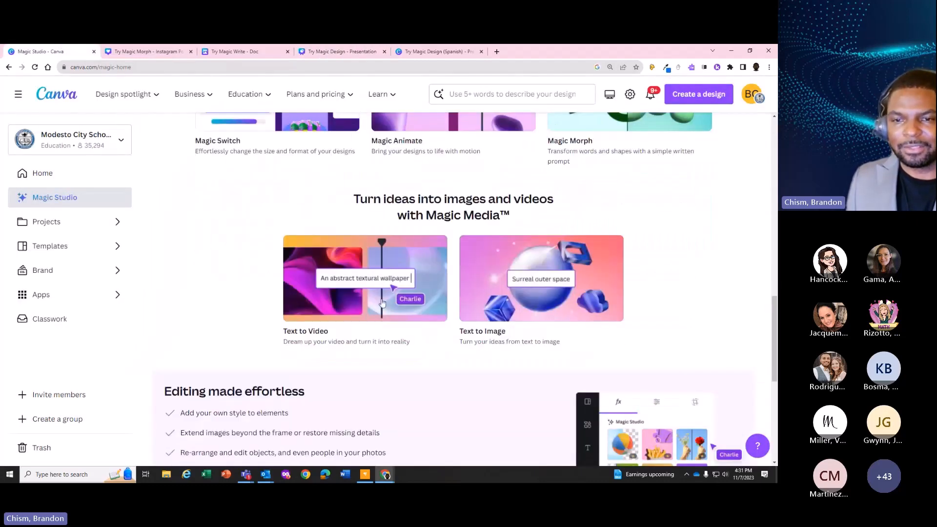
pyautogui.click(351, 292)
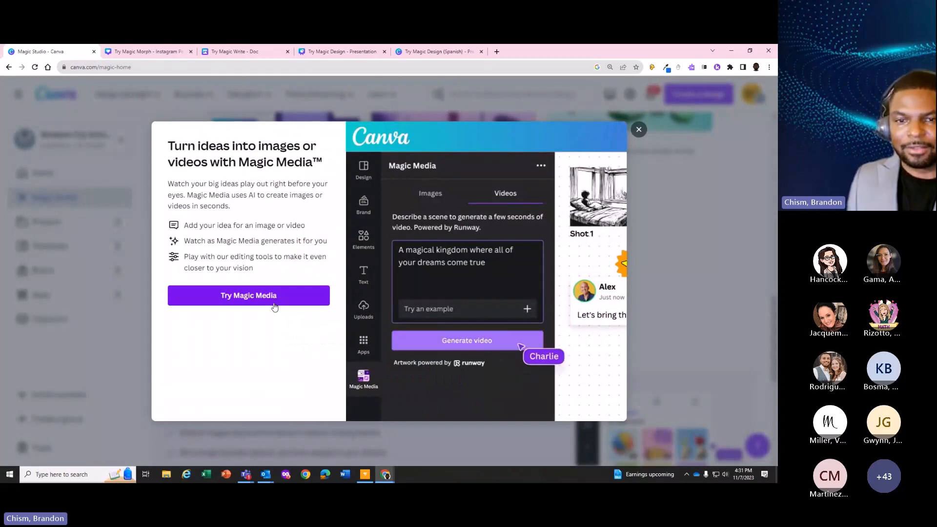
pyautogui.click(638, 129)
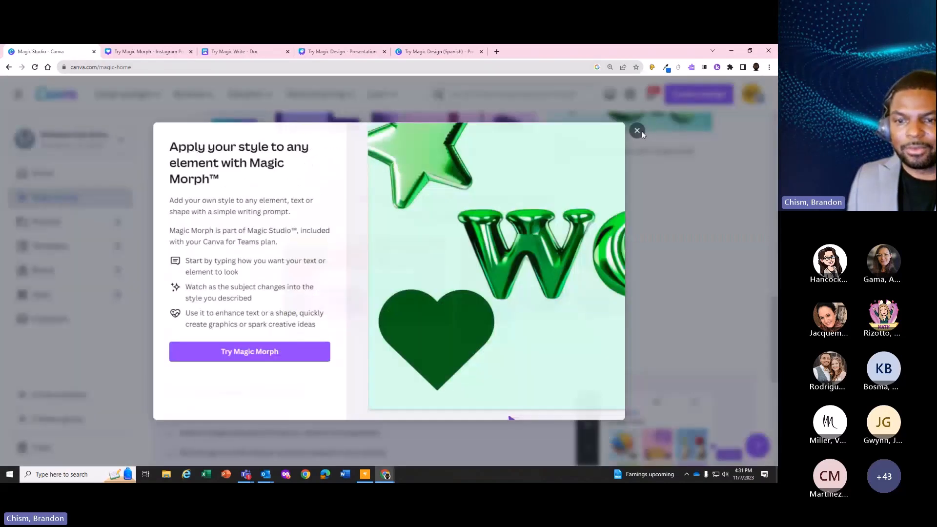
pyautogui.click(637, 130)
pyautogui.scroll(-2, 527, 287)
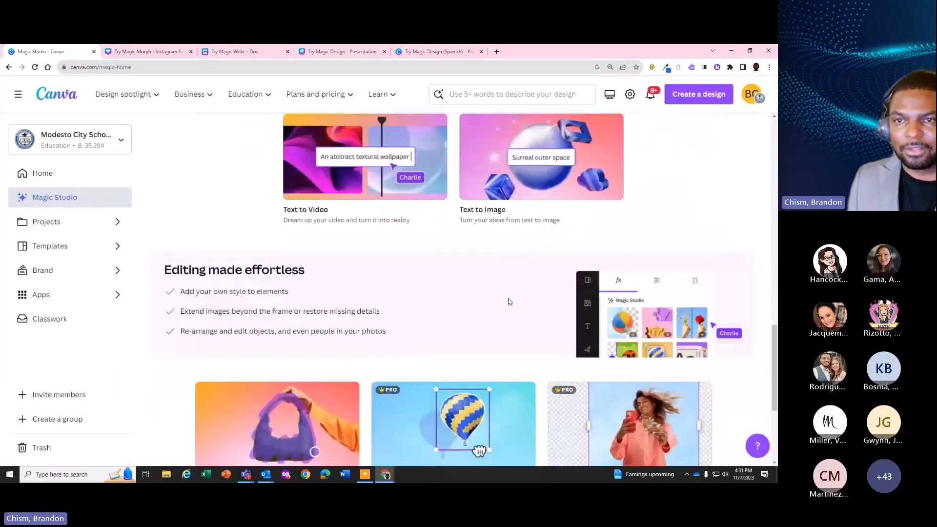
pyautogui.scroll(5, 510, 302)
pyautogui.scroll(7, 512, 305)
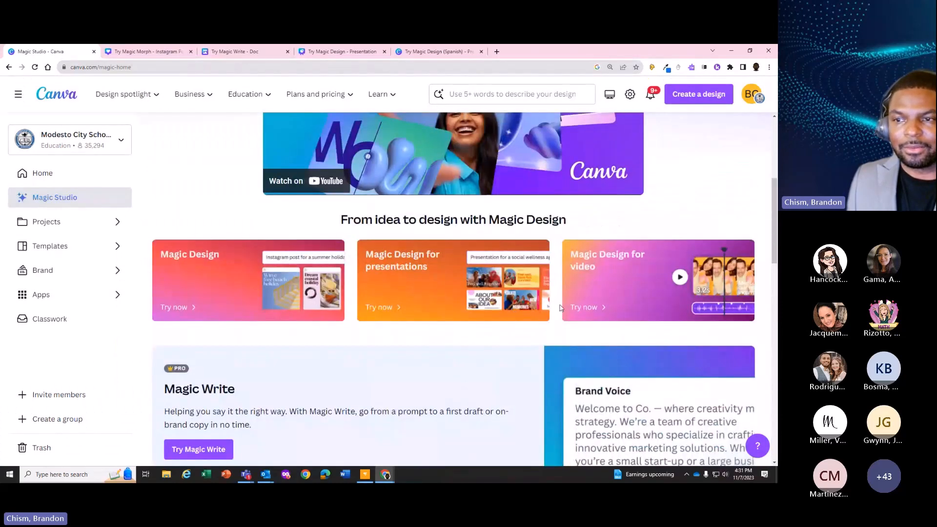
pyautogui.click(605, 271)
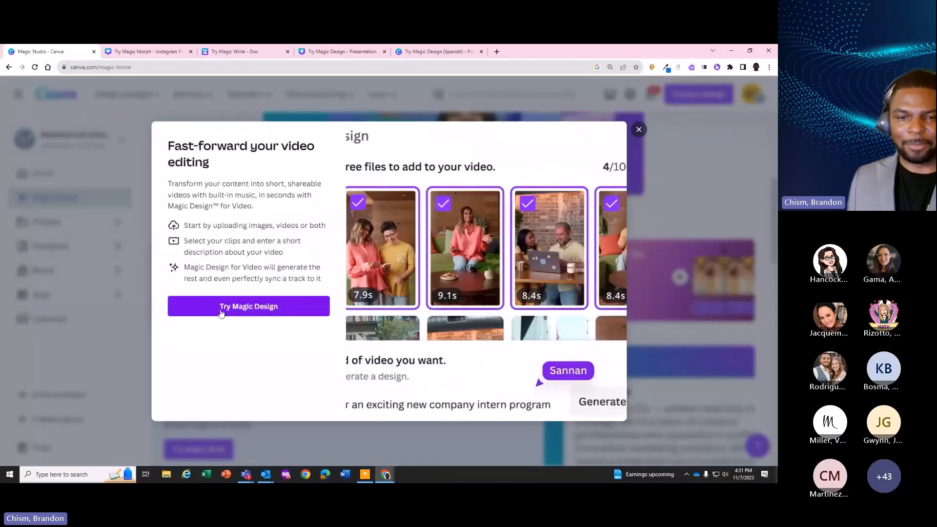
pyautogui.click(222, 304)
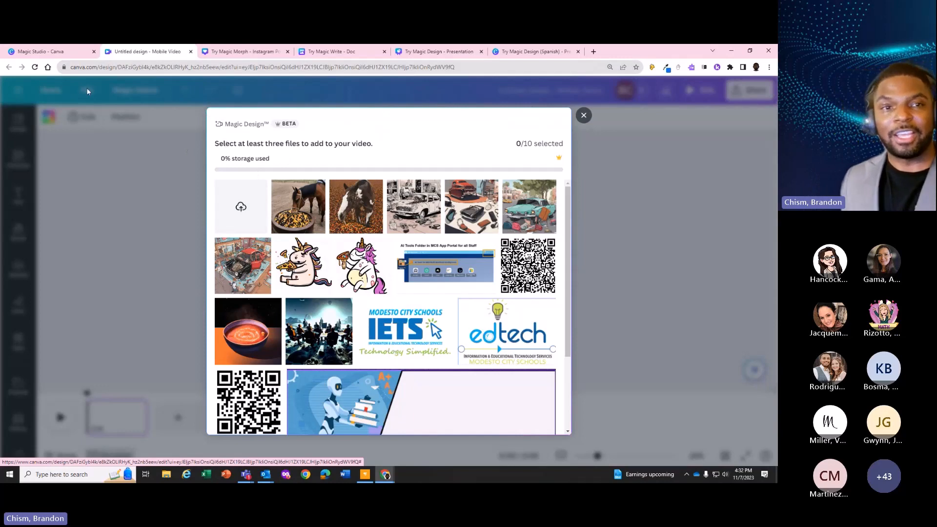
pyautogui.click(584, 115)
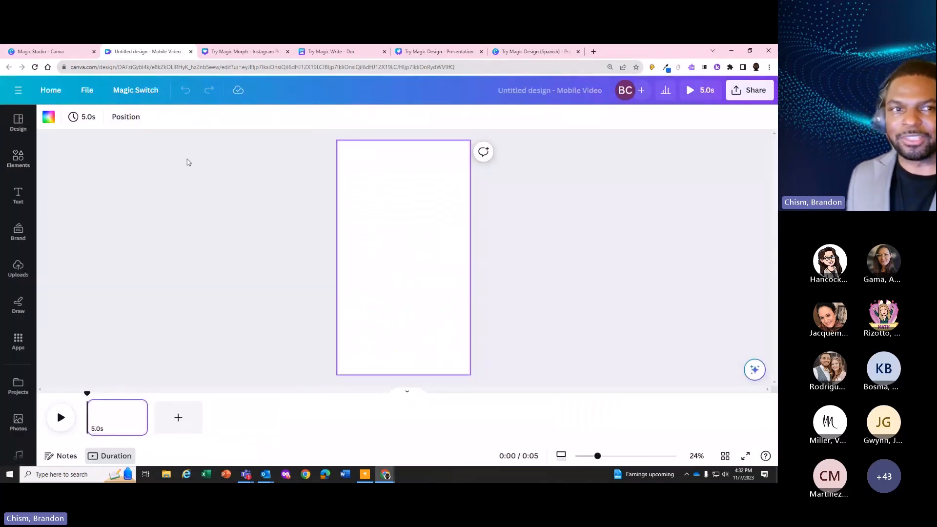
pyautogui.click(34, 51)
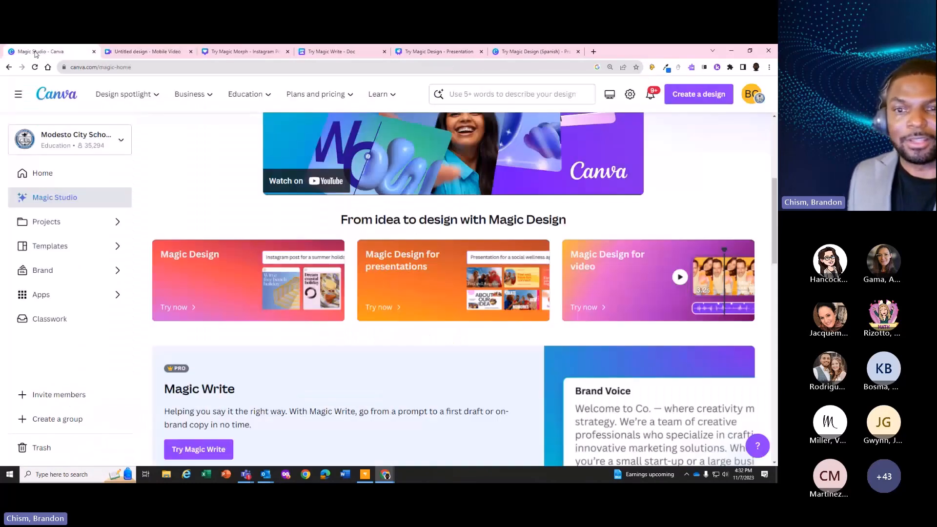
# Start a Magic Design video and select the horse with cowboy caviar, teal car, first pizza-eating unicorn, soup bowl and meeting room images
pyautogui.click(610, 282)
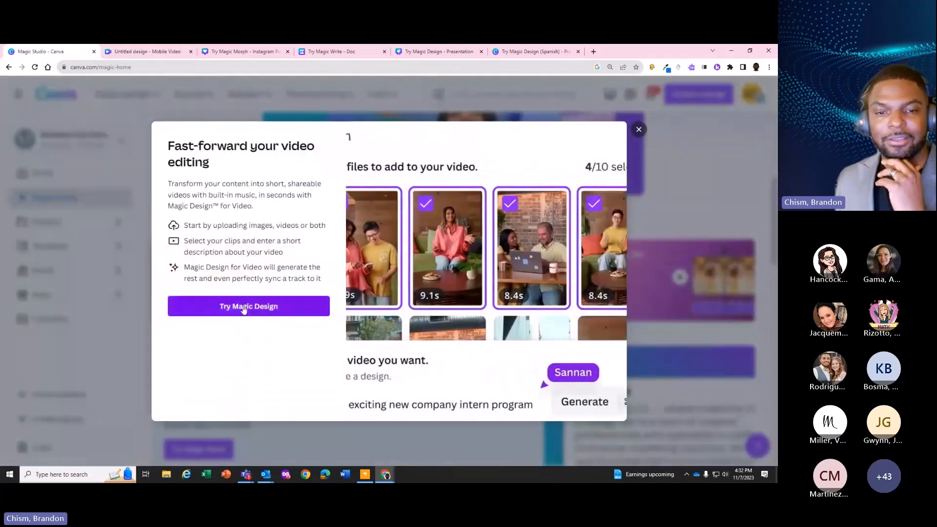
pyautogui.click(243, 307)
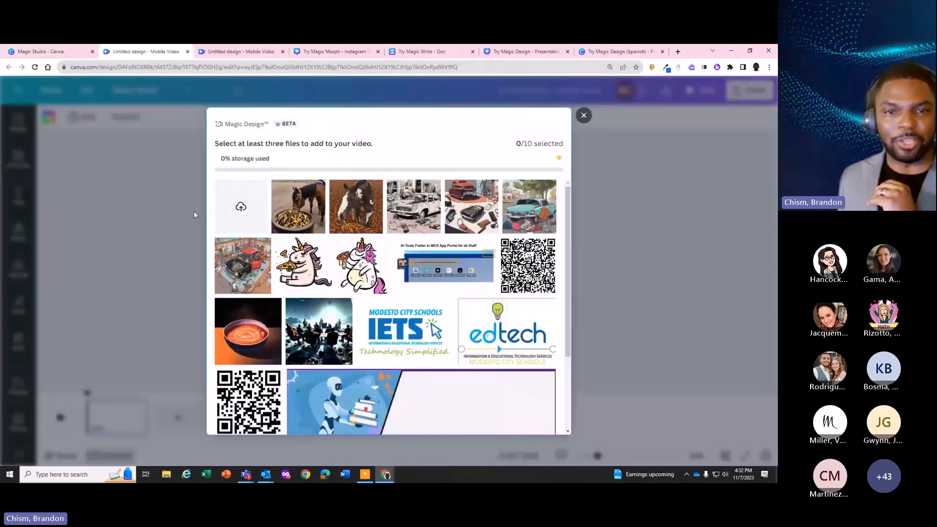
pyautogui.click(312, 202)
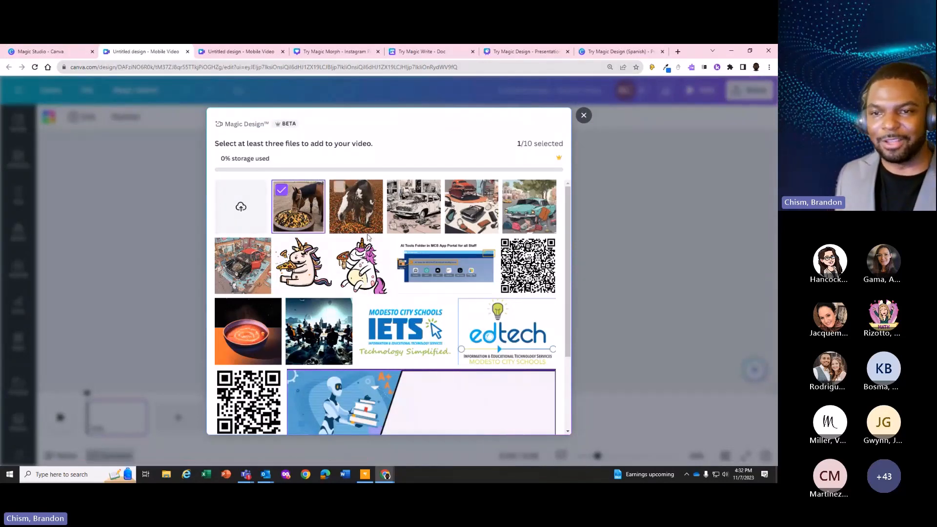
pyautogui.click(520, 213)
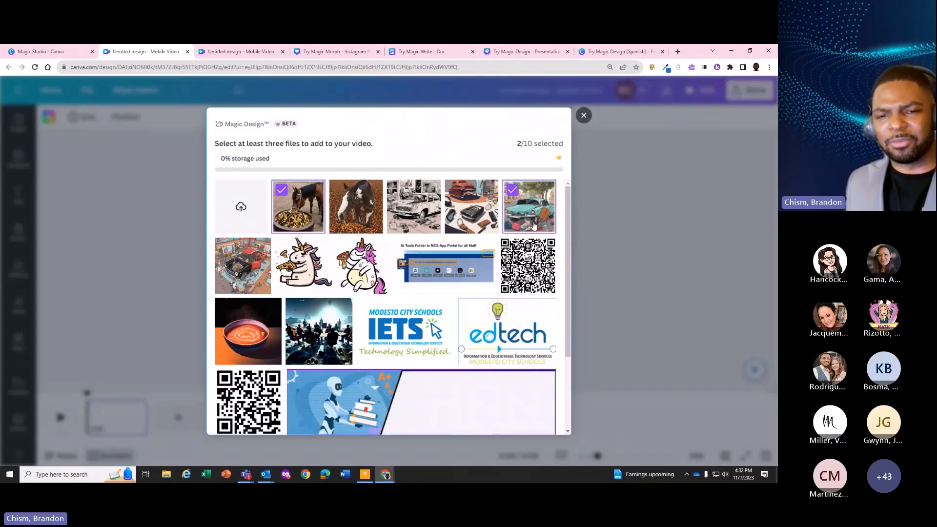
pyautogui.click(304, 258)
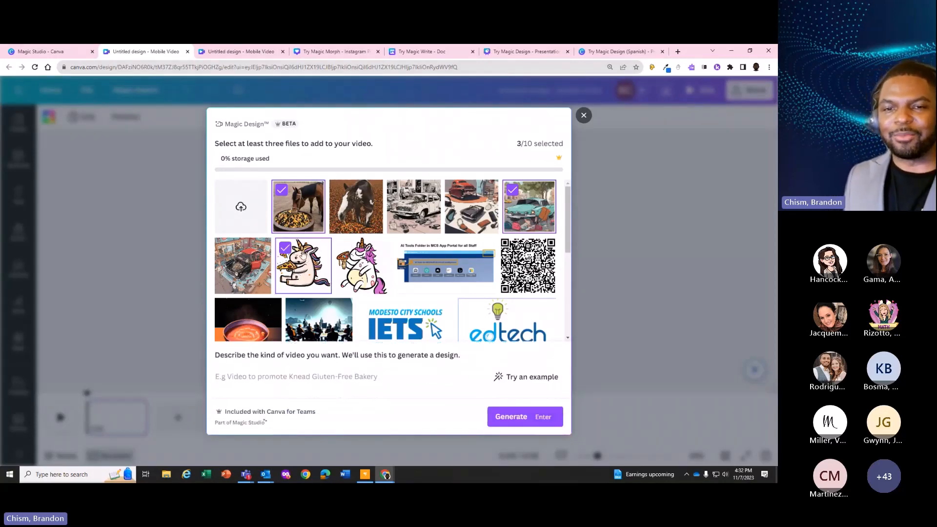
pyautogui.scroll(-2, 299, 247)
pyautogui.scroll(1, 299, 248)
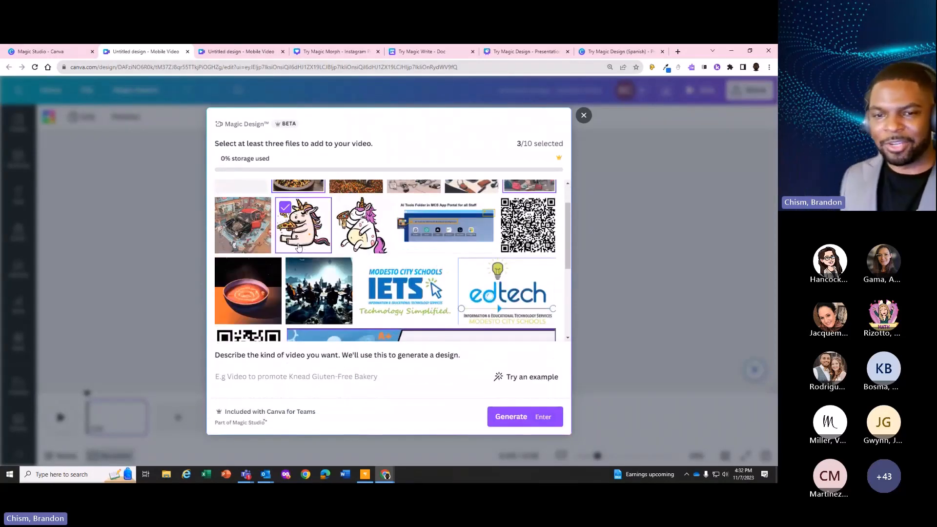
pyautogui.click(224, 267)
pyautogui.scroll(-1, 260, 287)
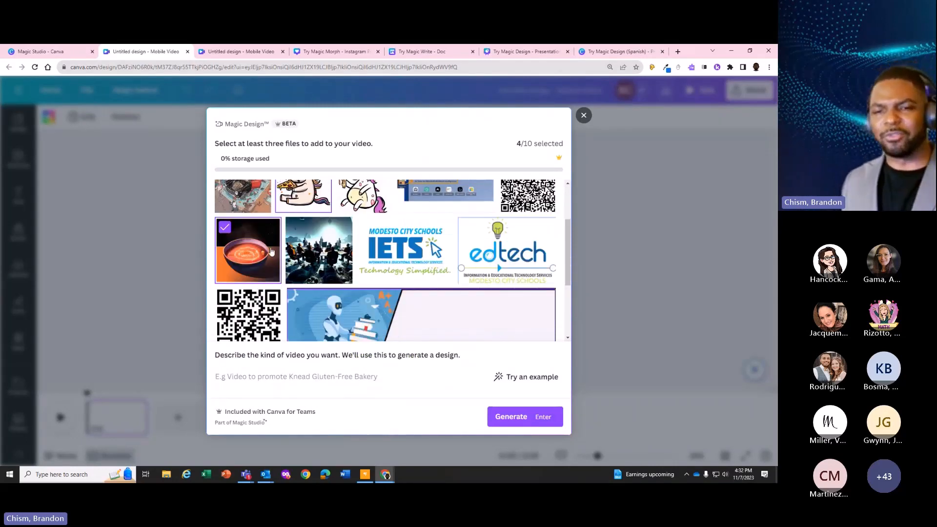
pyautogui.click(303, 238)
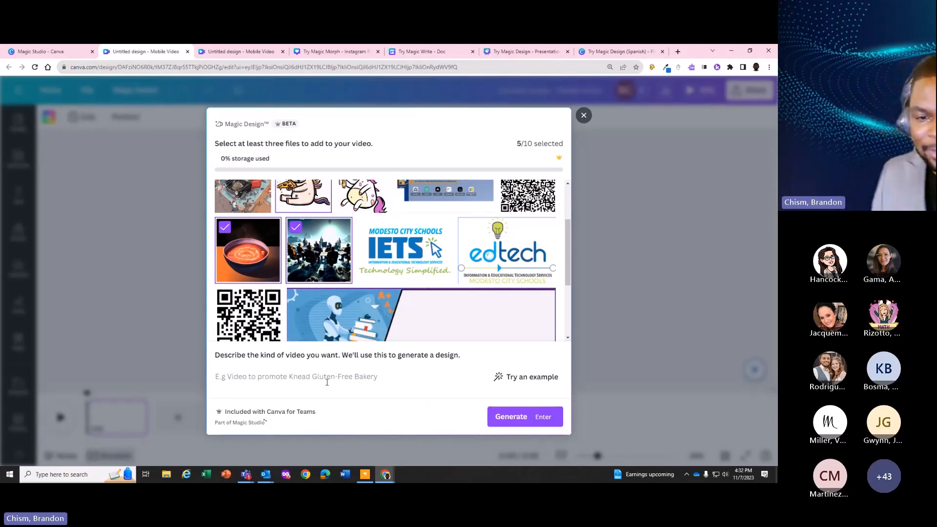
# Generate the video from the description "Create a video about what life could be like on another planet."
pyautogui.click(262, 373)
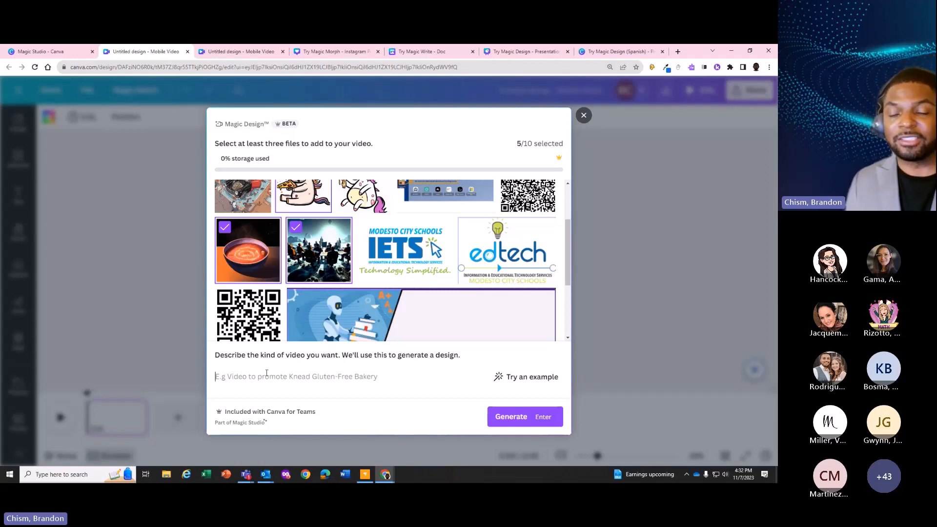
pyautogui.scroll(2, 343, 278)
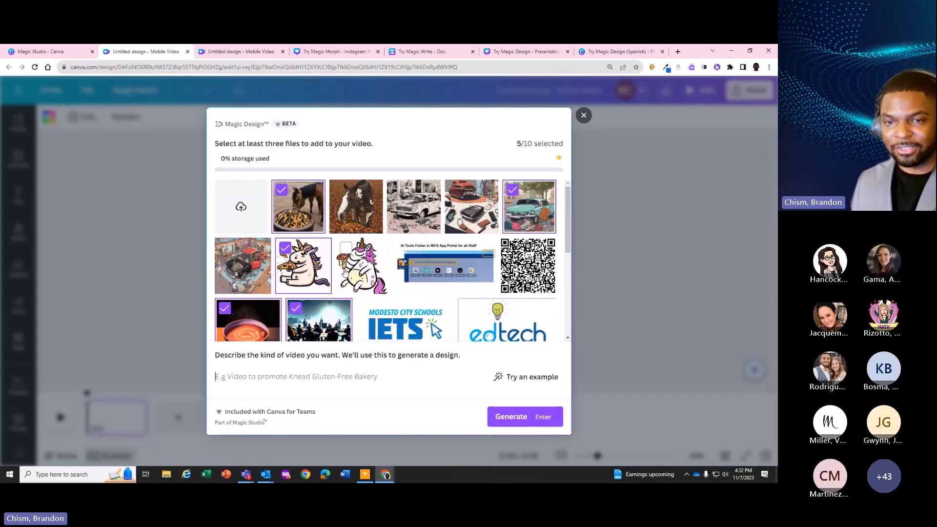
pyautogui.scroll(-3, 345, 274)
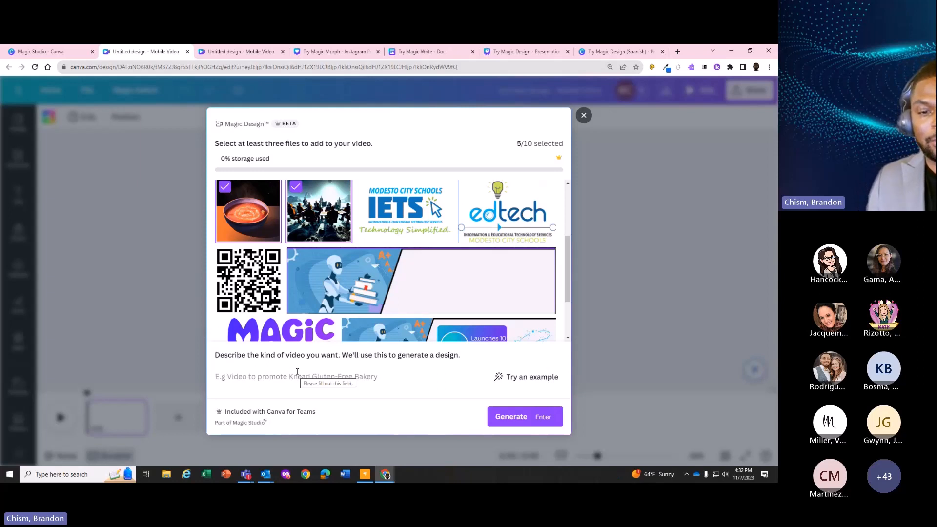
pyautogui.write('Create a vid')
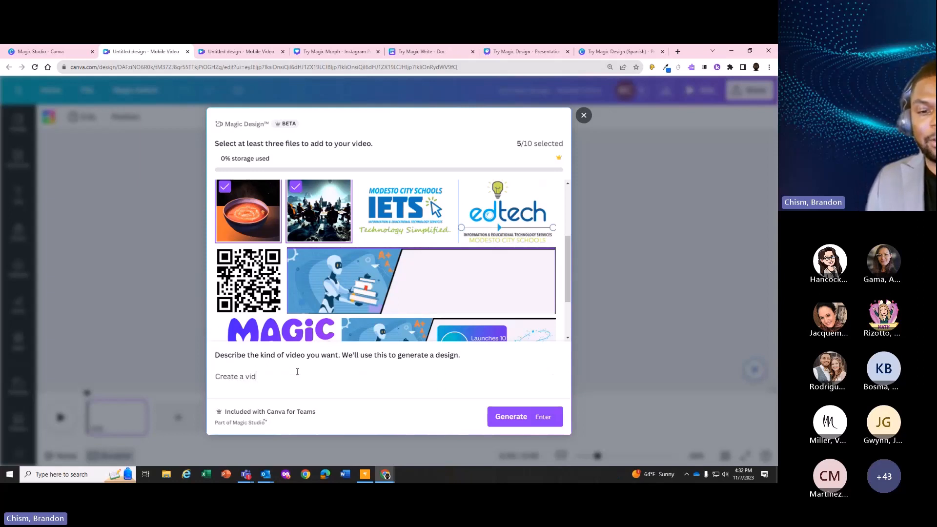
pyautogui.write('eo about what Iife co')
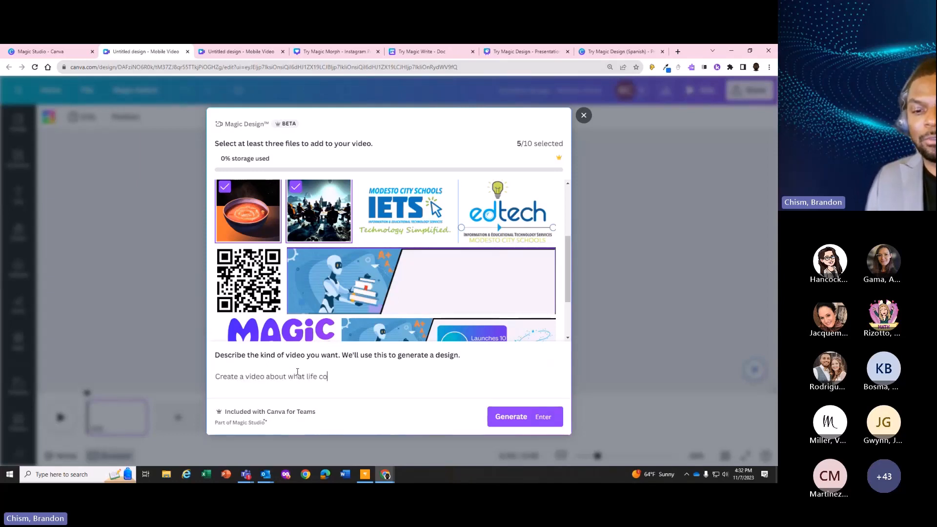
pyautogui.write('uld be like on a')
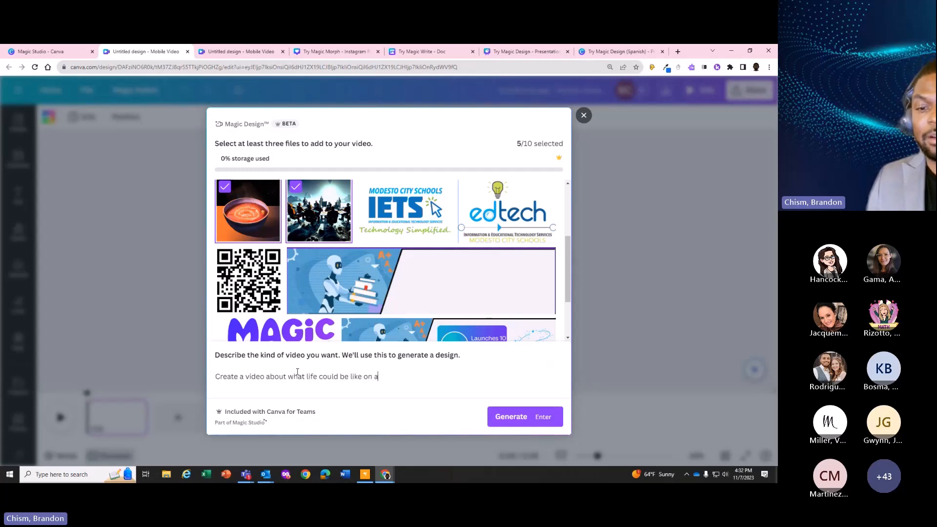
pyautogui.write('nother planet.')
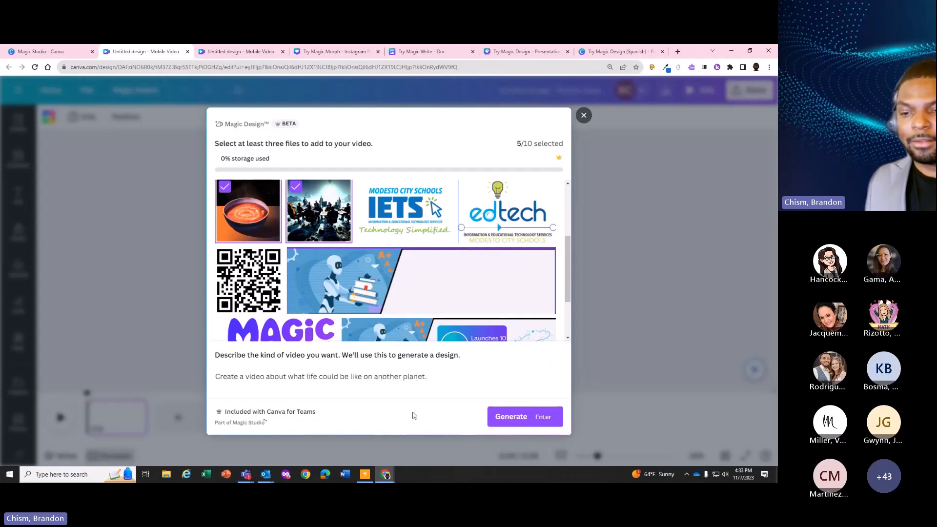
pyautogui.click(502, 416)
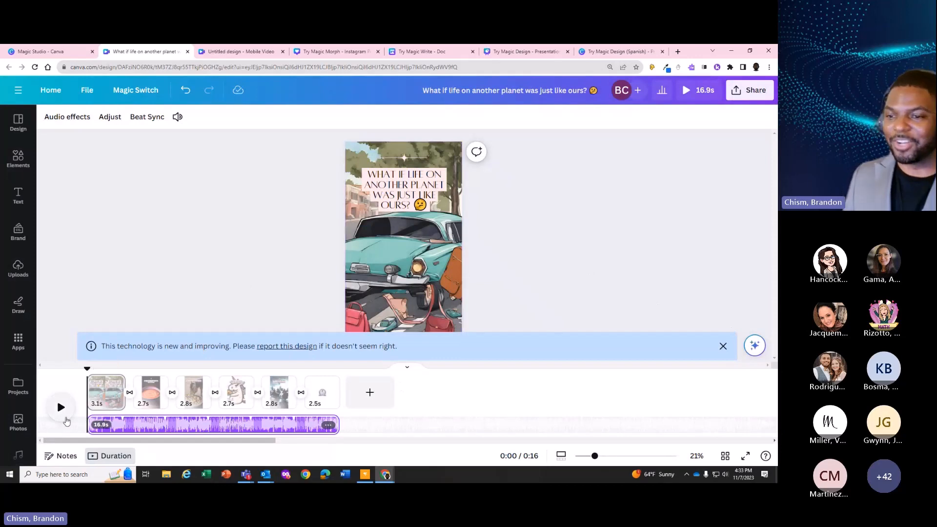
# Play the generated video in the editor and in full screen, and return to the editor
pyautogui.click(63, 414)
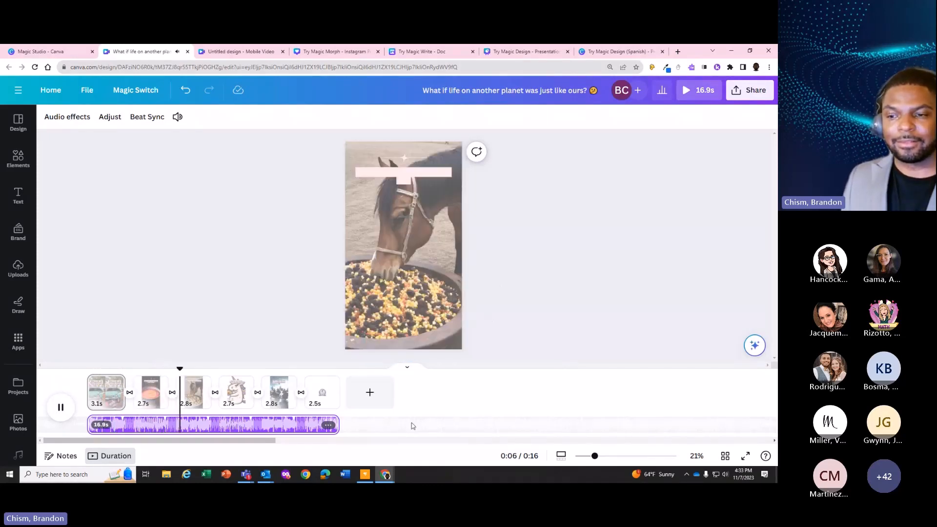
pyautogui.moveTo(595, 458); pyautogui.dragTo(602, 457)
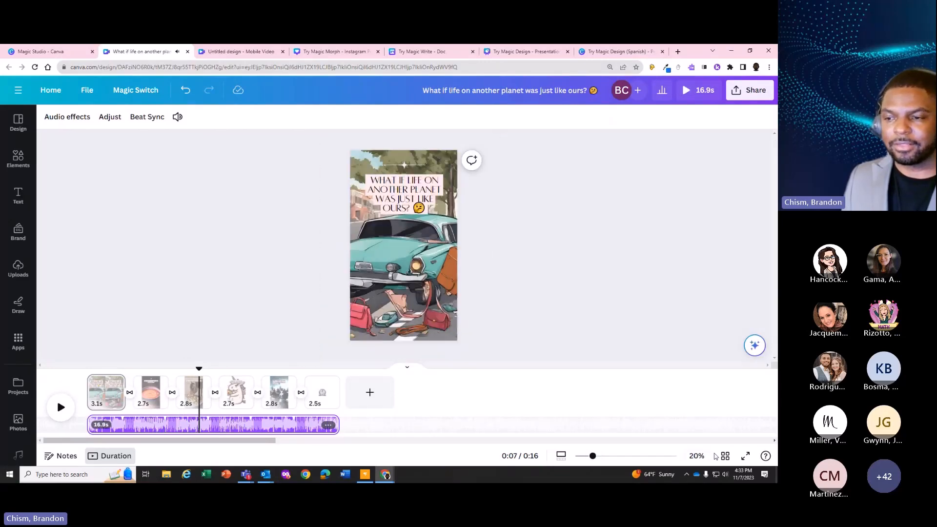
pyautogui.click(745, 455)
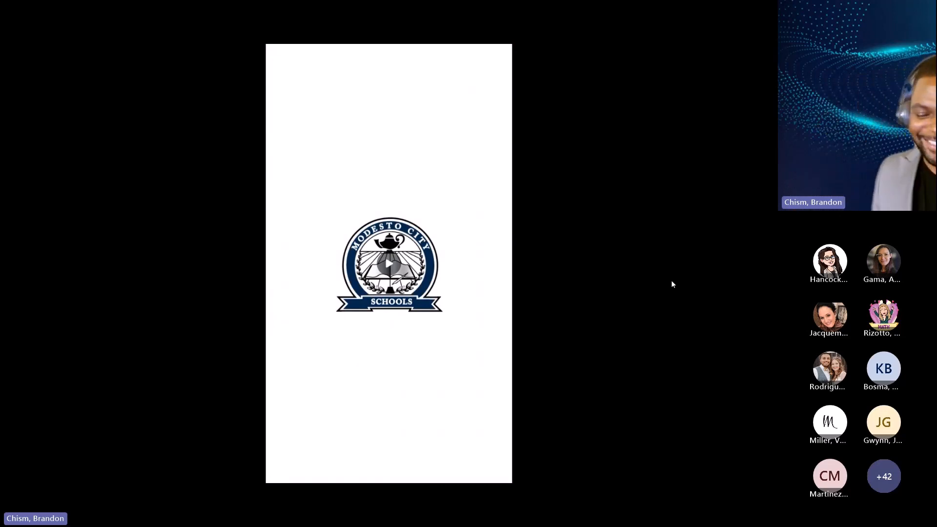
pyautogui.moveTo(527, 248)
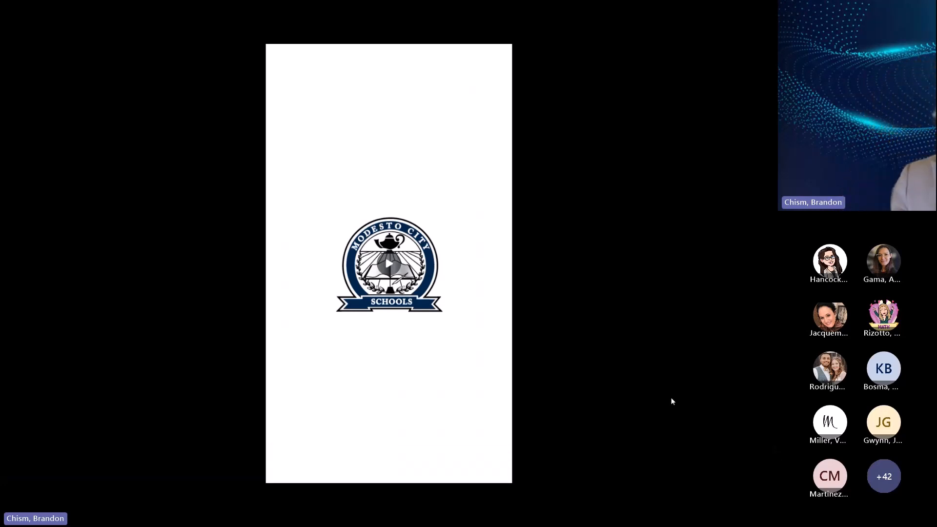
pyautogui.press('Escape')
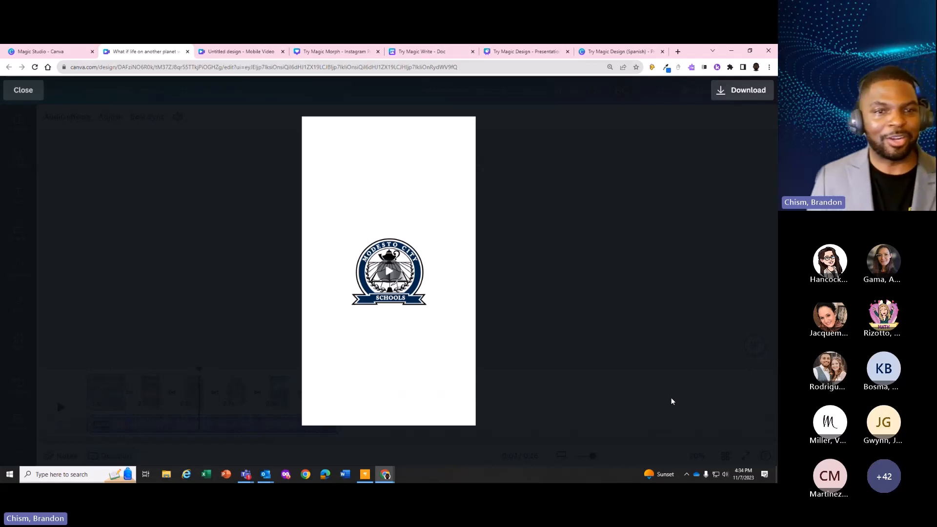
pyautogui.click(23, 91)
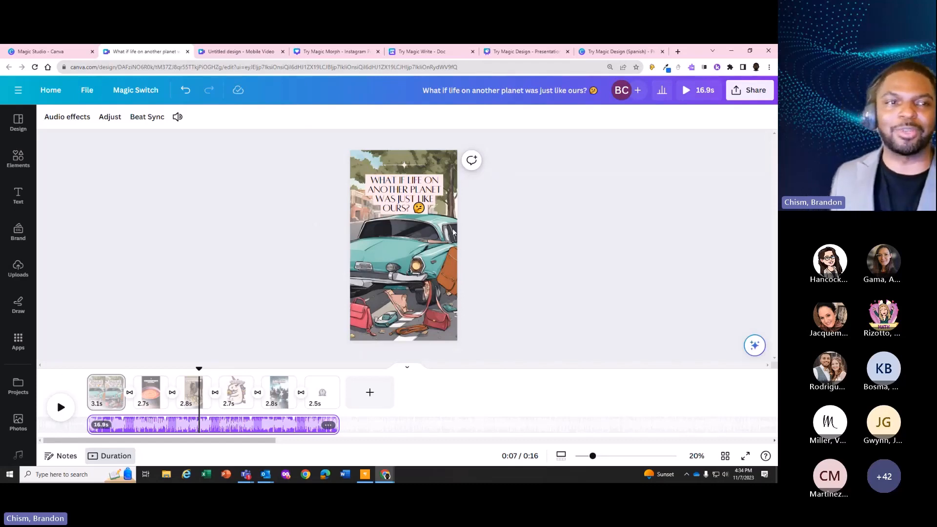
# Return to the Magic Studio page and find the Magic Edit, Magic Grab and Magic Expand tools
pyautogui.click(41, 52)
pyautogui.scroll(-8, 384, 254)
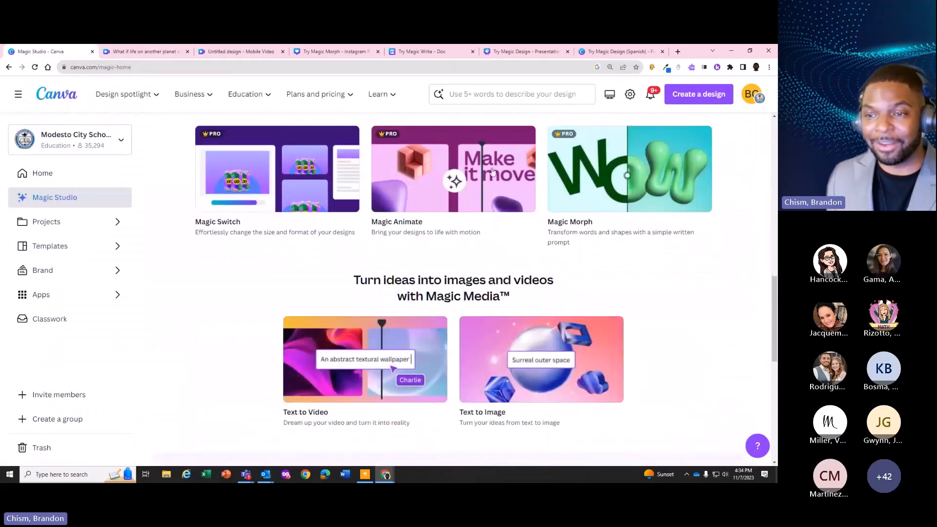
pyautogui.scroll(-3, 259, 207)
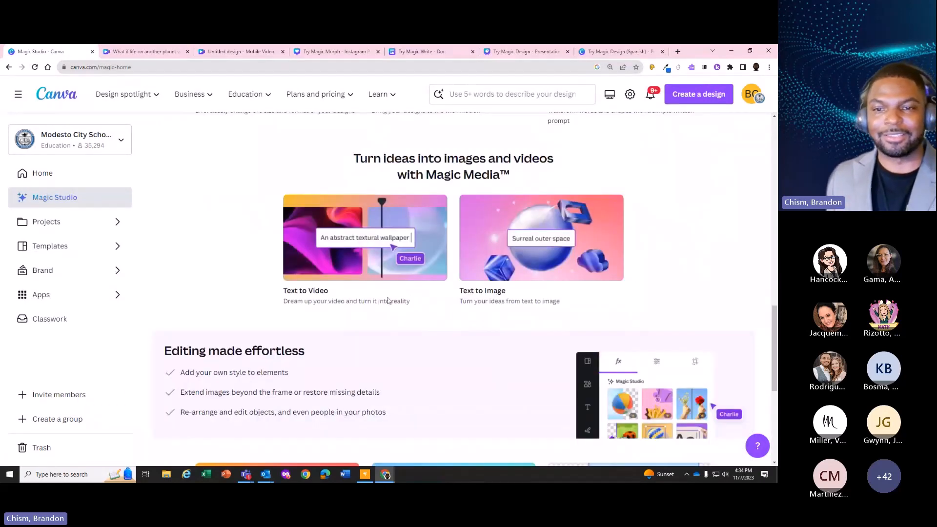
pyautogui.scroll(-1, 354, 204)
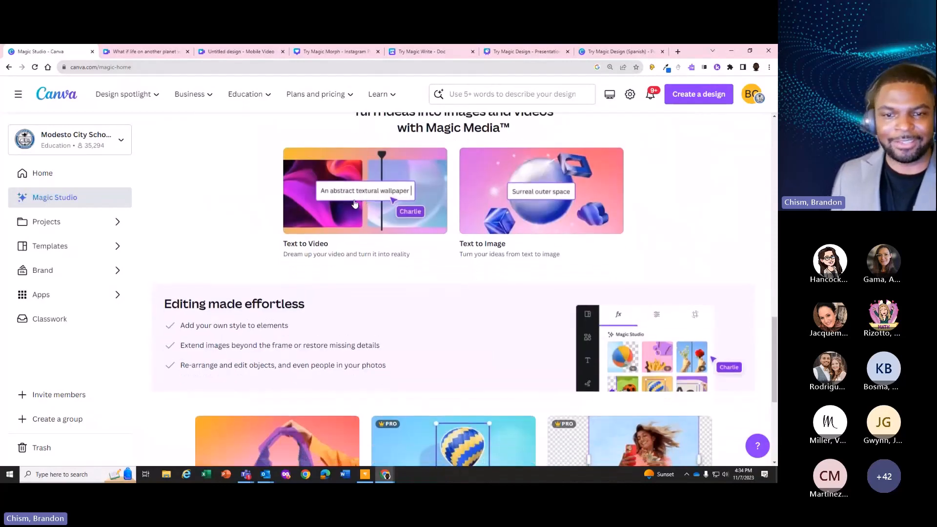
pyautogui.scroll(-5, 354, 204)
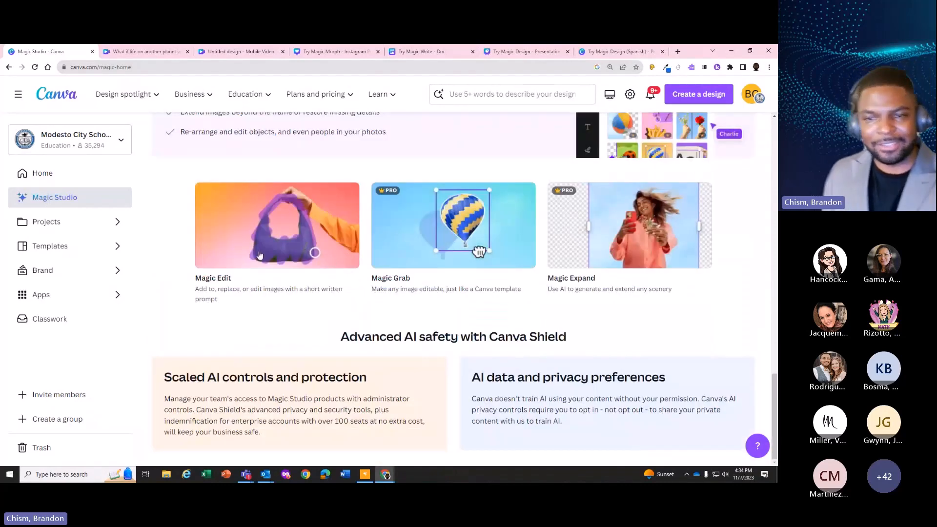